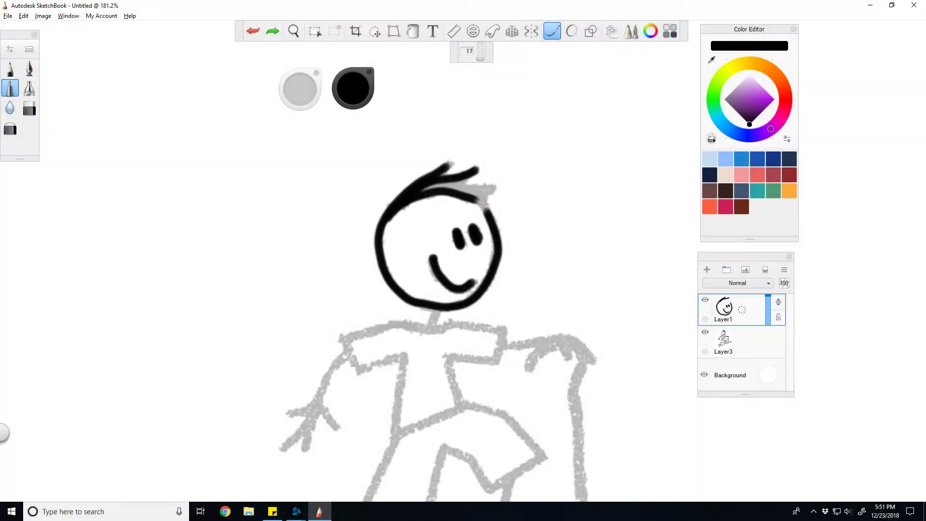
- Ink the hair and neck in black over the grey sketch
{"action": "mouse_move", "coordinate": [478, 205]}
{"action": "left_mouse_down"}
{"action": "mouse_move", "coordinate": [499, 185]}
{"action": "mouse_move", "coordinate": [427, 192]}
{"action": "mouse_move", "coordinate": [455, 179]}
{"action": "mouse_move", "coordinate": [492, 190]}
{"action": "mouse_move", "coordinate": [460, 192]}
{"action": "mouse_move", "coordinate": [492, 196]}
{"action": "left_mouse_up"}
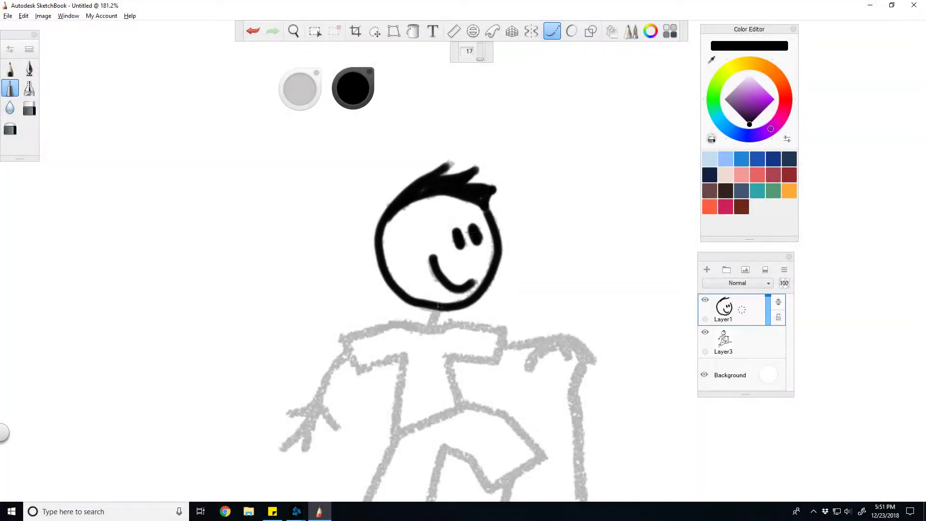
{"action": "left_click_drag", "start_coordinate": [442, 304], "coordinate": [430, 333]}
{"action": "key", "text": "space"}
{"action": "left_click_drag", "start_coordinate": [372, 241], "coordinate": [405, 96]}
- Trace both shoulders and the torso line, undoing the misplaced shoulder and arm strokes
{"action": "left_click_drag", "start_coordinate": [382, 181], "coordinate": [398, 217]}
{"action": "left_click_drag", "start_coordinate": [543, 175], "coordinate": [536, 207]}
{"action": "key", "text": "space"}
{"action": "mouse_move", "coordinate": [372, 197]}
{"action": "left_mouse_down"}
{"action": "mouse_move", "coordinate": [445, 269]}
{"action": "mouse_move", "coordinate": [434, 128]}
{"action": "mouse_move", "coordinate": [423, 227]}
{"action": "mouse_move", "coordinate": [444, 278]}
{"action": "left_mouse_up"}
{"action": "left_click_drag", "start_coordinate": [456, 212], "coordinate": [478, 260]}
{"action": "mouse_move", "coordinate": [455, 120]}
{"action": "left_mouse_down"}
{"action": "mouse_move", "coordinate": [455, 170]}
{"action": "mouse_move", "coordinate": [497, 156]}
{"action": "left_mouse_up"}
{"action": "key", "text": "ctrl+z"}
{"action": "mouse_move", "coordinate": [422, 53]}
{"action": "left_mouse_down"}
{"action": "mouse_move", "coordinate": [440, 120]}
{"action": "mouse_move", "coordinate": [452, 125]}
{"action": "mouse_move", "coordinate": [439, 111]}
{"action": "mouse_move", "coordinate": [444, 242]}
{"action": "left_mouse_up"}
{"action": "key", "text": "ctrl+z"}
- Draw the hand's fingers, a leg with its foot and toes, and the other arm
{"action": "key", "text": "space"}
{"action": "left_click_drag", "start_coordinate": [429, 179], "coordinate": [452, 145]}
{"action": "mouse_move", "coordinate": [443, 193]}
{"action": "left_mouse_down"}
{"action": "mouse_move", "coordinate": [436, 174]}
{"action": "mouse_move", "coordinate": [450, 152]}
{"action": "mouse_move", "coordinate": [441, 181]}
{"action": "left_mouse_up"}
{"action": "key", "text": "space"}
{"action": "mouse_move", "coordinate": [475, 351]}
{"action": "left_mouse_down"}
{"action": "mouse_move", "coordinate": [431, 195]}
{"action": "mouse_move", "coordinate": [485, 206]}
{"action": "mouse_move", "coordinate": [490, 276]}
{"action": "left_mouse_up"}
{"action": "left_click_drag", "start_coordinate": [487, 226], "coordinate": [511, 263]}
{"action": "mouse_move", "coordinate": [483, 205]}
{"action": "left_mouse_down"}
{"action": "mouse_move", "coordinate": [488, 224]}
{"action": "mouse_move", "coordinate": [473, 245]}
{"action": "mouse_move", "coordinate": [521, 227]}
{"action": "left_mouse_up"}
{"action": "mouse_move", "coordinate": [527, 126]}
{"action": "left_mouse_down"}
{"action": "mouse_move", "coordinate": [568, 193]}
{"action": "mouse_move", "coordinate": [605, 119]}
{"action": "mouse_move", "coordinate": [578, 221]}
{"action": "mouse_move", "coordinate": [601, 307]}
{"action": "left_mouse_up"}
- Trace a leg down to its foot, undoing and redoing the stray foot strokes
{"action": "left_click_drag", "start_coordinate": [548, 103], "coordinate": [374, 115]}
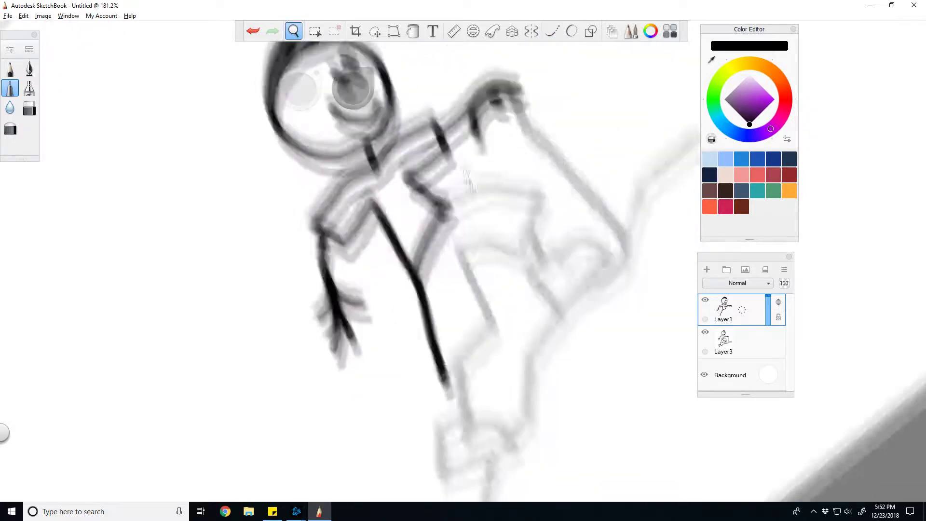
{"action": "mouse_move", "coordinate": [440, 184]}
{"action": "left_mouse_down"}
{"action": "mouse_move", "coordinate": [476, 260]}
{"action": "mouse_move", "coordinate": [432, 308]}
{"action": "mouse_move", "coordinate": [474, 261]}
{"action": "mouse_move", "coordinate": [450, 333]}
{"action": "left_mouse_up"}
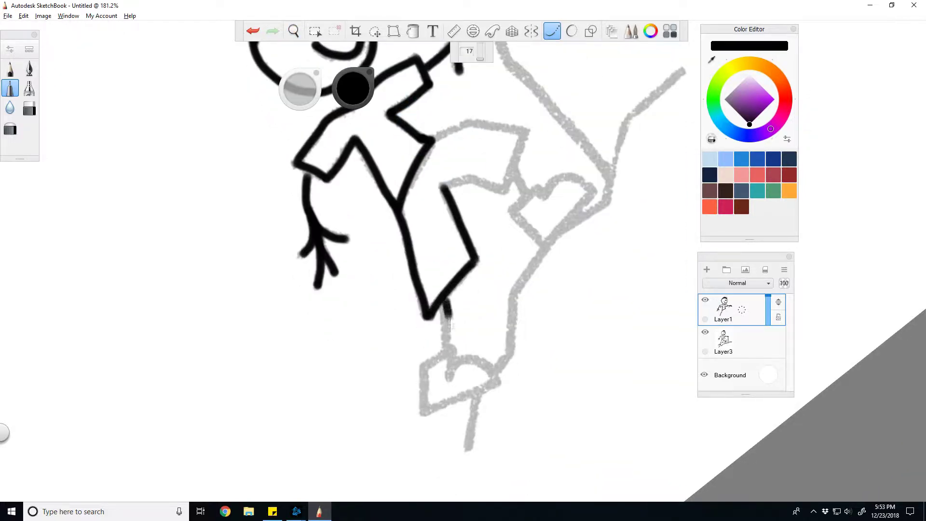
{"action": "key", "text": "ctrl+z"}
{"action": "mouse_move", "coordinate": [443, 295]}
{"action": "left_mouse_down"}
{"action": "mouse_move", "coordinate": [449, 350]}
{"action": "mouse_move", "coordinate": [423, 366]}
{"action": "mouse_move", "coordinate": [456, 347]}
{"action": "mouse_move", "coordinate": [425, 414]}
{"action": "left_mouse_up"}
{"action": "key", "text": "ctrl+z"}
{"action": "key", "text": "ctrl+z"}
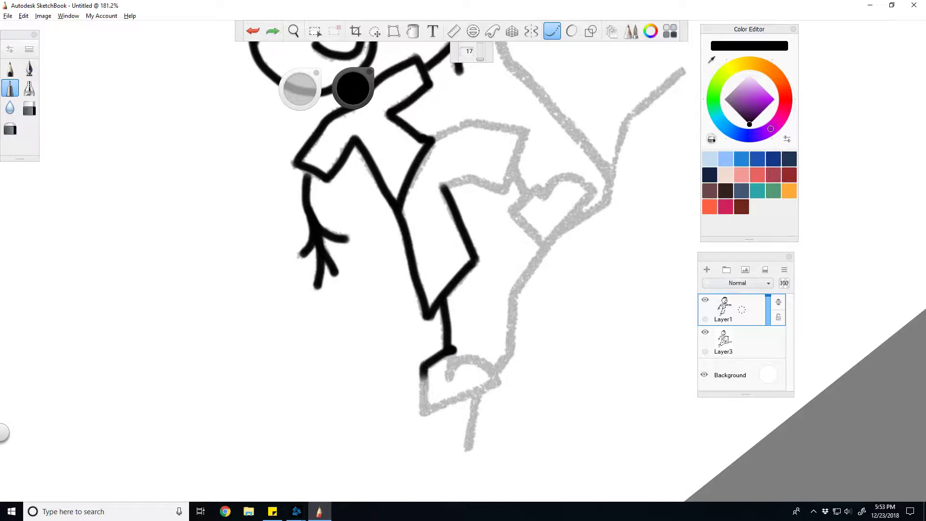
{"action": "left_click_drag", "start_coordinate": [423, 366], "coordinate": [424, 419]}
- Draw the long stroke of the next leg and ink its top
{"action": "key", "text": "ctrl+z"}
{"action": "key", "text": "ctrl+y"}
{"action": "mouse_move", "coordinate": [465, 206]}
{"action": "left_mouse_down"}
{"action": "mouse_move", "coordinate": [502, 118]}
{"action": "mouse_move", "coordinate": [482, 121]}
{"action": "mouse_move", "coordinate": [476, 165]}
{"action": "left_mouse_up"}
{"action": "key", "text": "ctrl+z"}
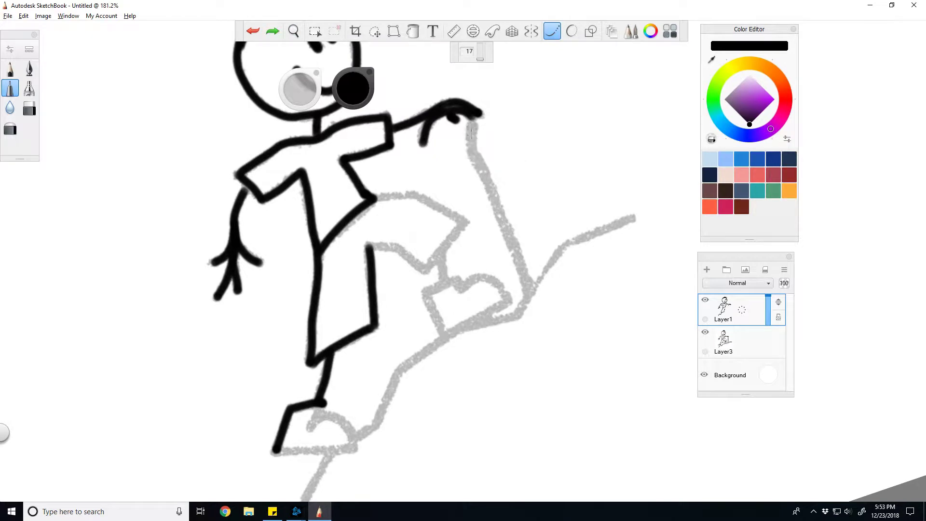
{"action": "left_click_drag", "start_coordinate": [470, 123], "coordinate": [530, 289]}
{"action": "left_click_drag", "start_coordinate": [369, 245], "coordinate": [400, 249]}
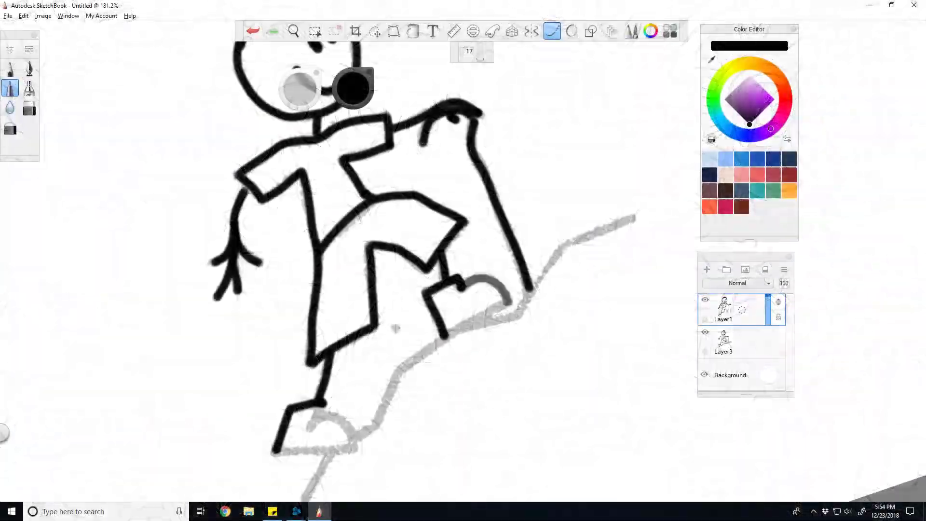
- Ink the foot's arc, the lower leg and the thigh line, removing the overlong stroke
{"action": "key", "text": "space"}
{"action": "mouse_move", "coordinate": [375, 317]}
{"action": "left_mouse_down"}
{"action": "mouse_move", "coordinate": [366, 343]}
{"action": "mouse_move", "coordinate": [488, 171]}
{"action": "left_mouse_up"}
{"action": "mouse_move", "coordinate": [417, 234]}
{"action": "left_mouse_down"}
{"action": "mouse_move", "coordinate": [457, 231]}
{"action": "mouse_move", "coordinate": [463, 261]}
{"action": "mouse_move", "coordinate": [412, 249]}
{"action": "mouse_move", "coordinate": [441, 271]}
{"action": "mouse_move", "coordinate": [467, 323]}
{"action": "left_mouse_up"}
{"action": "key", "text": "space"}
{"action": "left_click_drag", "start_coordinate": [409, 319], "coordinate": [453, 252]}
{"action": "mouse_move", "coordinate": [416, 110]}
{"action": "left_mouse_down"}
{"action": "mouse_move", "coordinate": [419, 176]}
{"action": "mouse_move", "coordinate": [438, 202]}
{"action": "mouse_move", "coordinate": [449, 247]}
{"action": "left_mouse_up"}
{"action": "key", "text": "ctrl+z"}
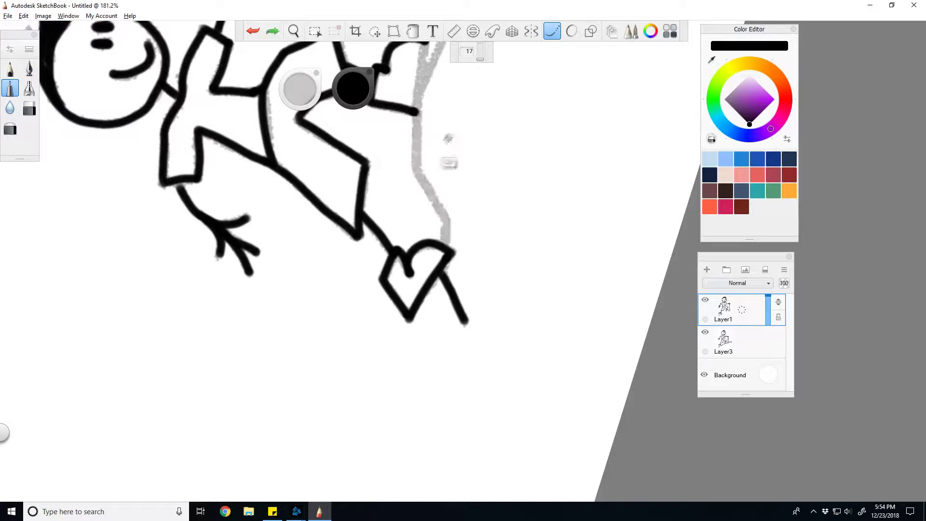
- Trace the arm's right edge and a last line, fit the drawing, and hide the sketch
{"action": "key", "text": "space"}
{"action": "mouse_move", "coordinate": [441, 149]}
{"action": "left_mouse_down"}
{"action": "mouse_move", "coordinate": [393, 253]}
{"action": "mouse_move", "coordinate": [386, 297]}
{"action": "left_mouse_up"}
{"action": "left_click_drag", "start_coordinate": [415, 213], "coordinate": [393, 277]}
{"action": "mouse_move", "coordinate": [383, 140]}
{"action": "left_mouse_down"}
{"action": "mouse_move", "coordinate": [415, 215]}
{"action": "mouse_move", "coordinate": [405, 66]}
{"action": "left_mouse_up"}
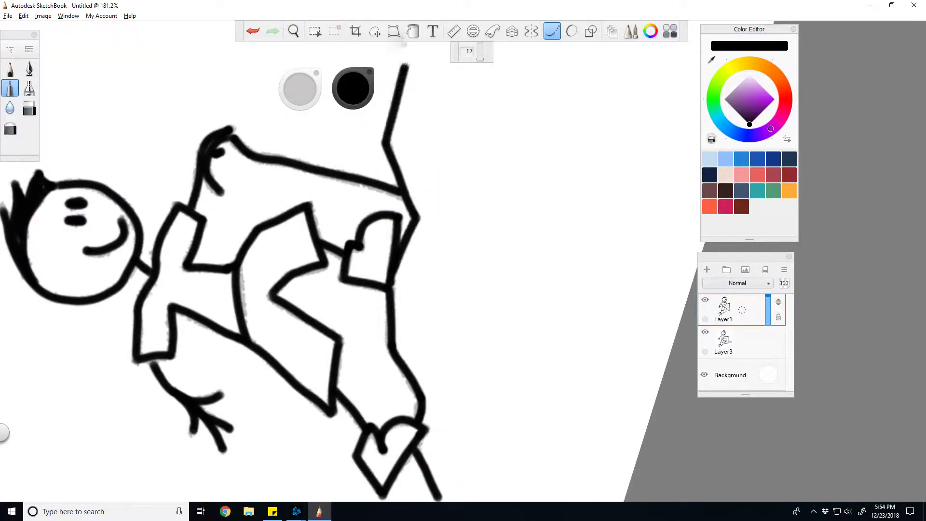
{"action": "key", "text": "space"}
{"action": "key", "text": "Home"}
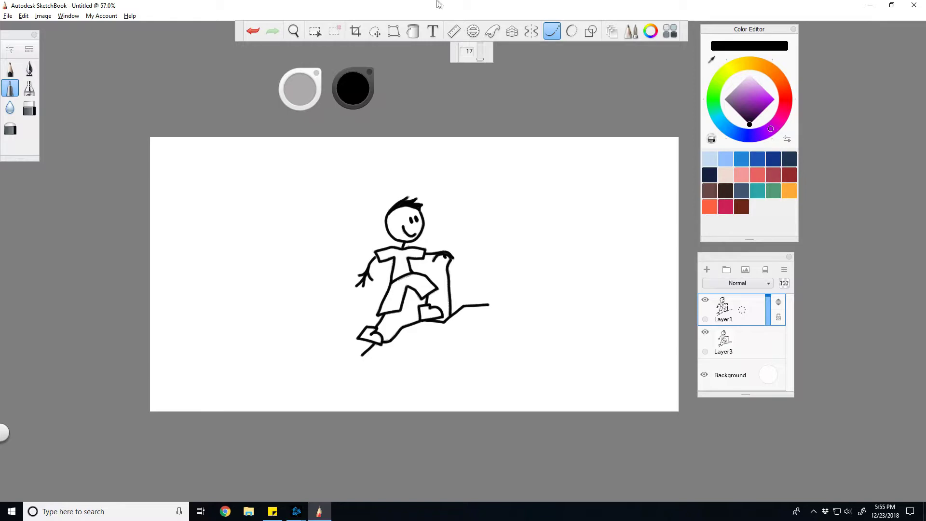
{"action": "left_click", "coordinate": [705, 333]}
- Zoom in on the canvas to inspect the black line art
{"action": "scroll", "coordinate": [417, 278], "scroll_direction": "up", "scroll_amount": 3}
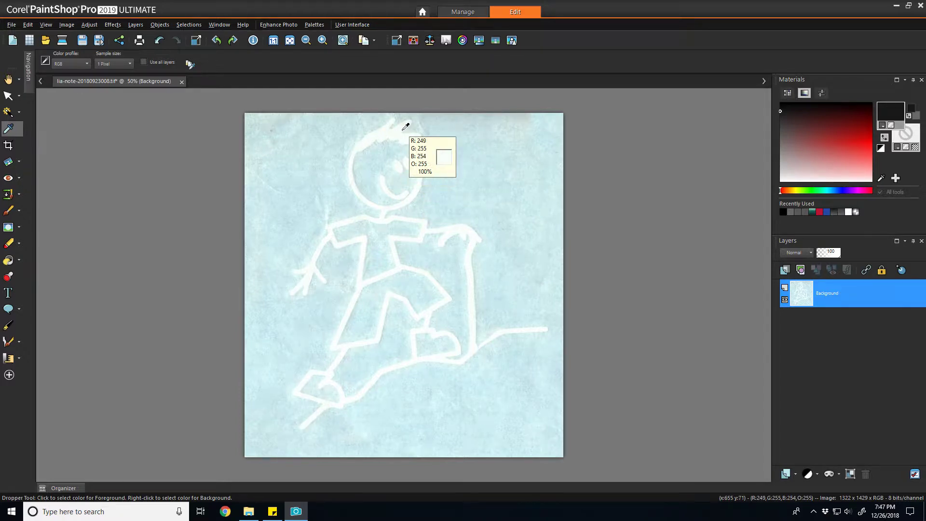
- Raise the Highlight value to 13 in Highlight/Midtone/Shadow and apply it
{"action": "left_click", "coordinate": [109, 28]}
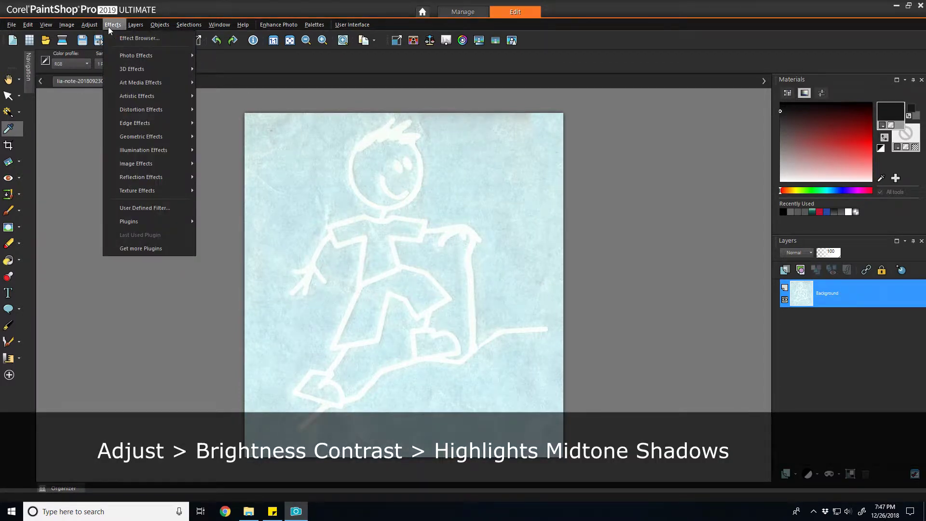
{"action": "mouse_move", "coordinate": [90, 25]}
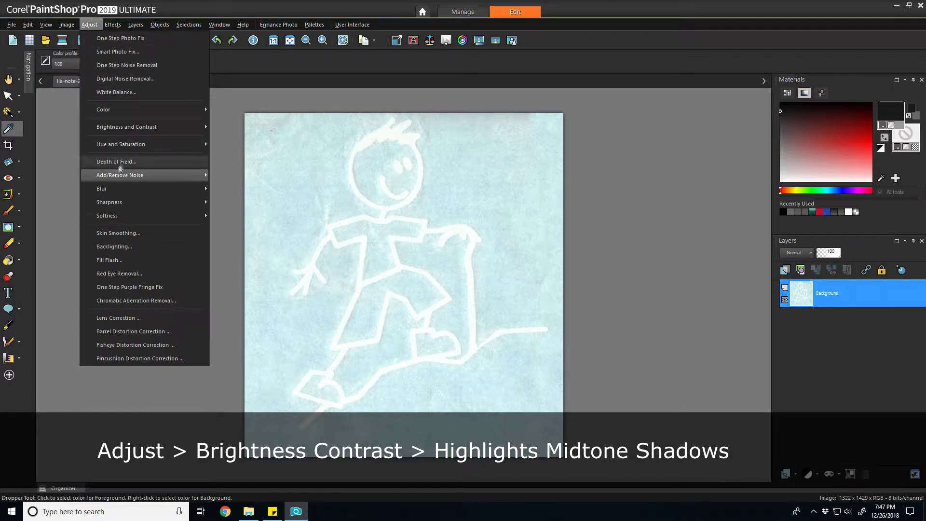
{"action": "mouse_move", "coordinate": [126, 127]}
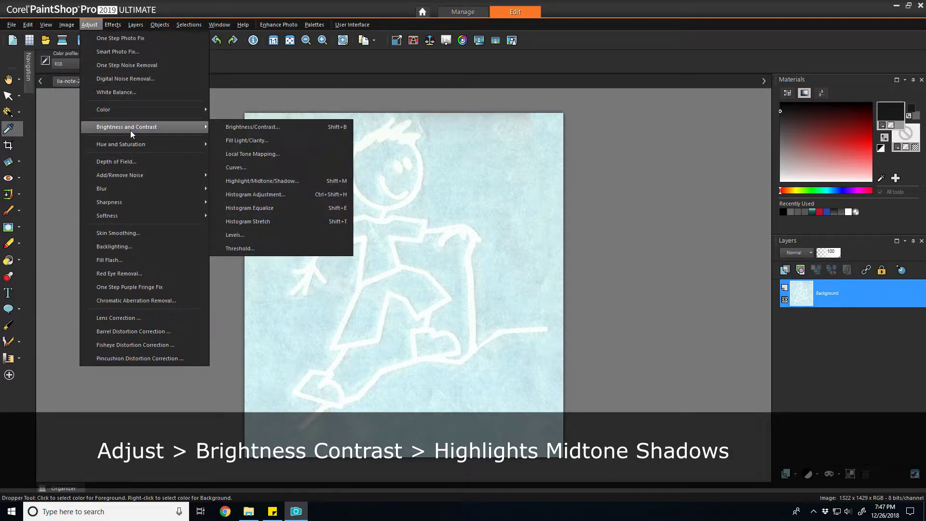
{"action": "left_click", "coordinate": [262, 184]}
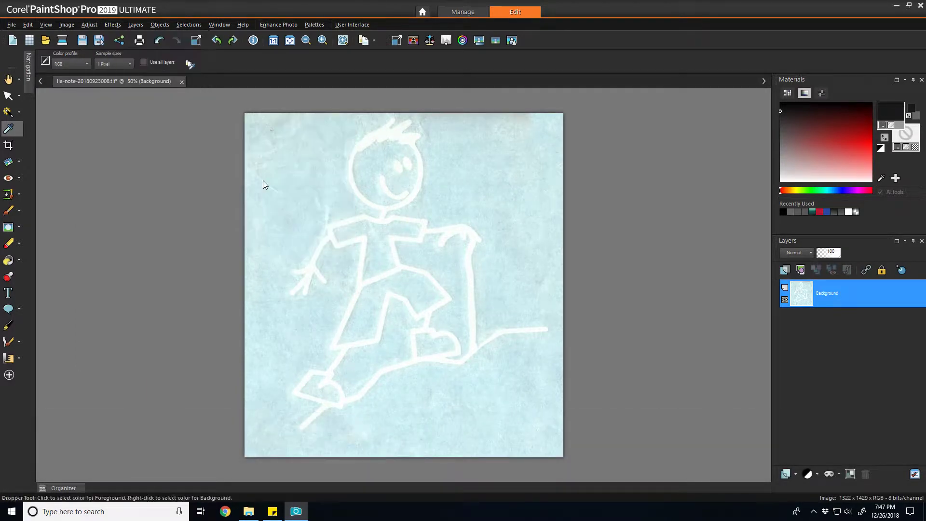
{"action": "left_click_drag", "start_coordinate": [468, 192], "coordinate": [681, 169]}
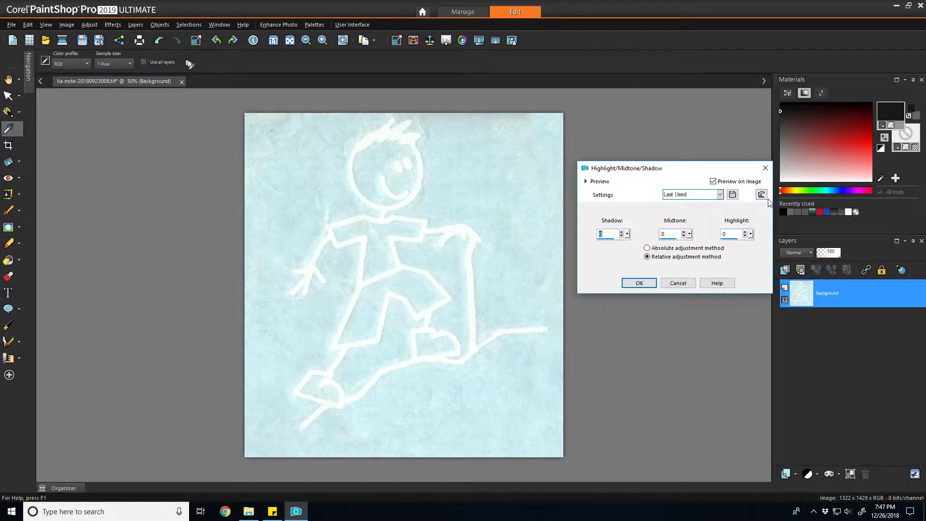
{"action": "left_click_drag", "start_coordinate": [751, 235], "coordinate": [756, 239]}
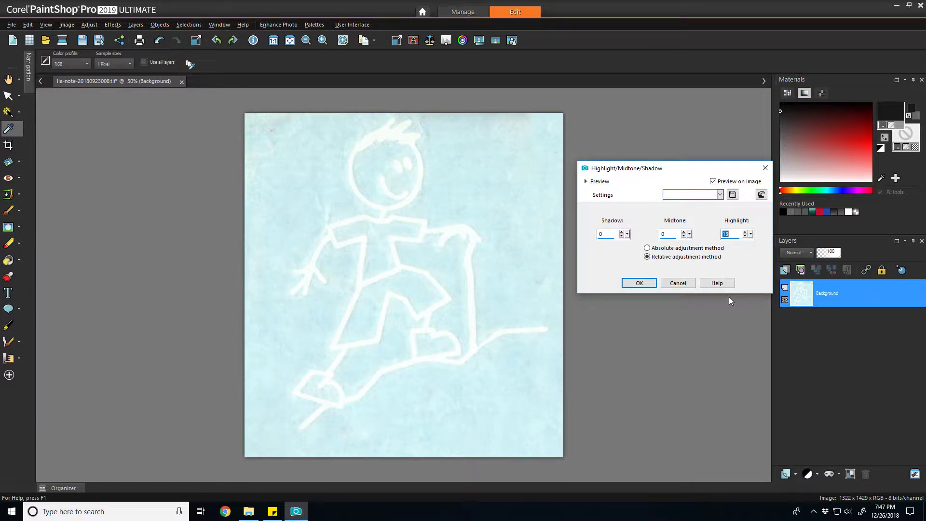
{"action": "left_click", "coordinate": [633, 283]}
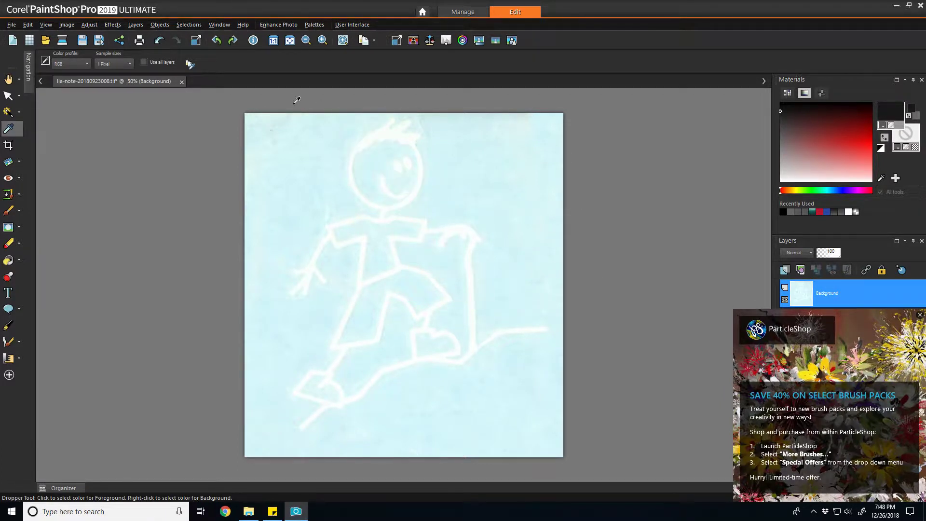
- Invert the image with Negative Image and dismiss the ParticleShop promotion
{"action": "left_click", "coordinate": [66, 24]}
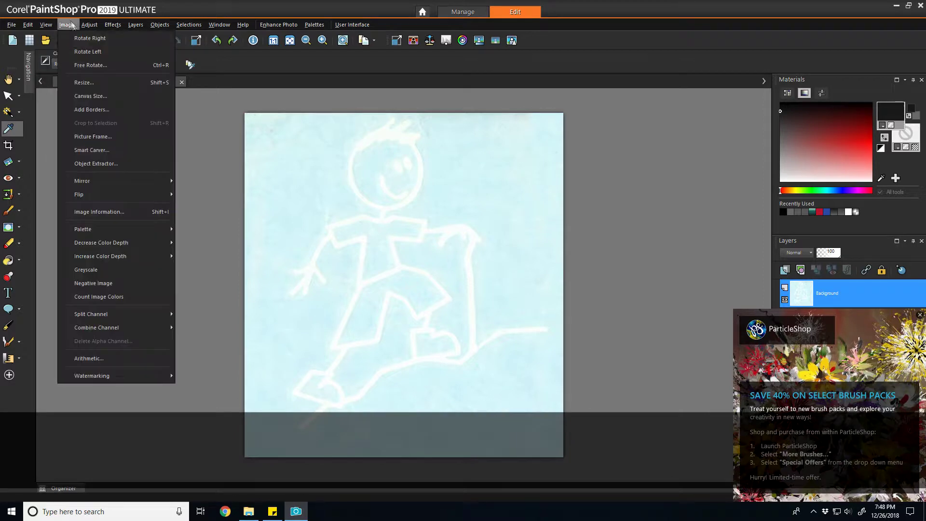
{"action": "left_click", "coordinate": [97, 284]}
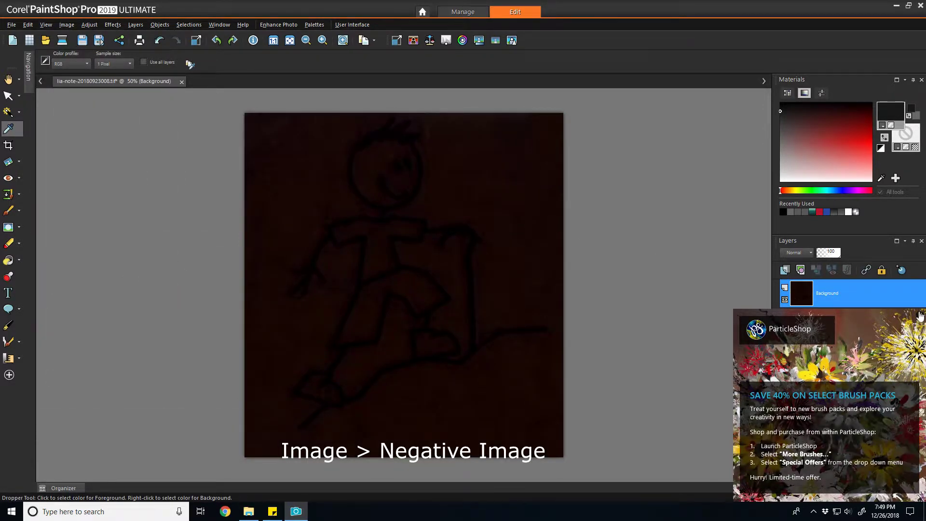
{"action": "left_click", "coordinate": [920, 316]}
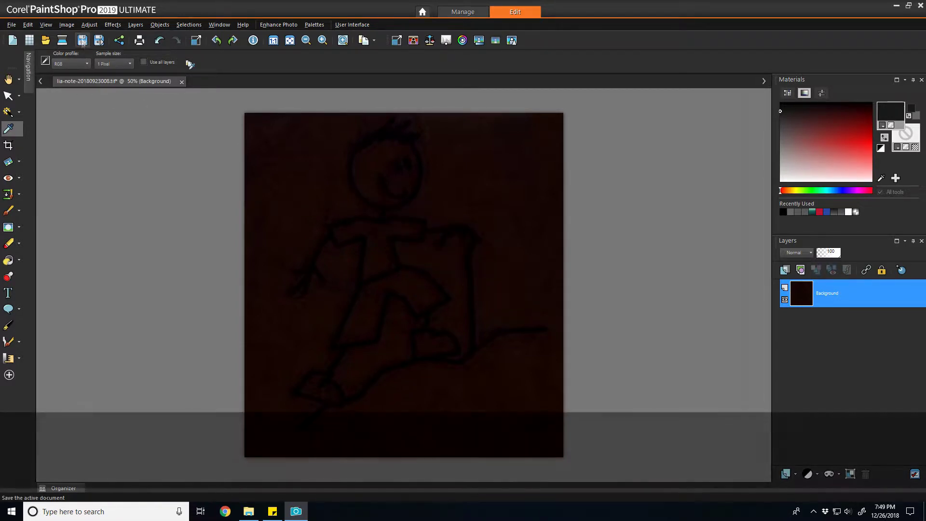
- Reset Levels to default and lower the white input level to 98
{"action": "left_click", "coordinate": [89, 24]}
{"action": "mouse_move", "coordinate": [125, 127]}
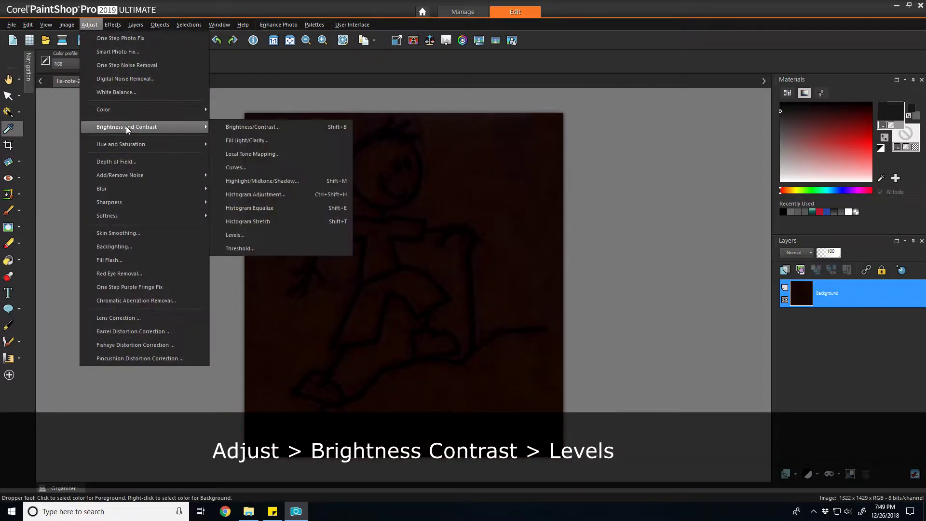
{"action": "left_click", "coordinate": [280, 236]}
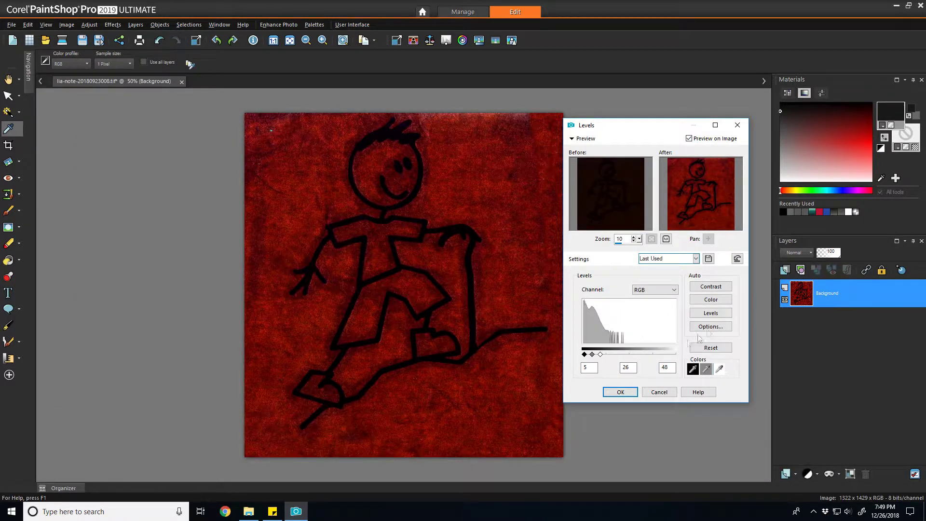
{"action": "left_click", "coordinate": [737, 258]}
{"action": "left_click_drag", "start_coordinate": [676, 355], "coordinate": [596, 360]}
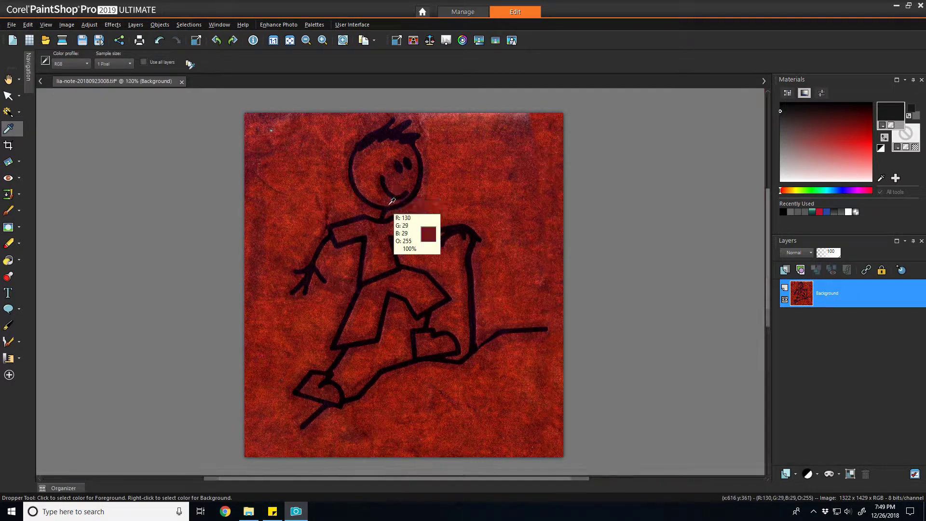
{"action": "scroll", "coordinate": [386, 222], "scroll_direction": "up", "scroll_amount": 6}
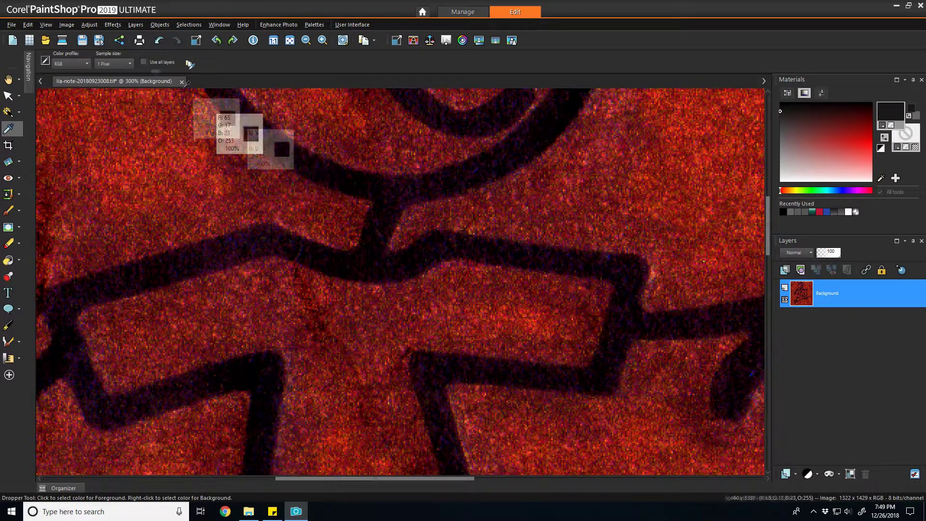
- Apply Edge Preserving Smooth to soften the grain around the stick-figure lines
{"action": "left_click", "coordinate": [67, 24]}
{"action": "mouse_move", "coordinate": [89, 24]}
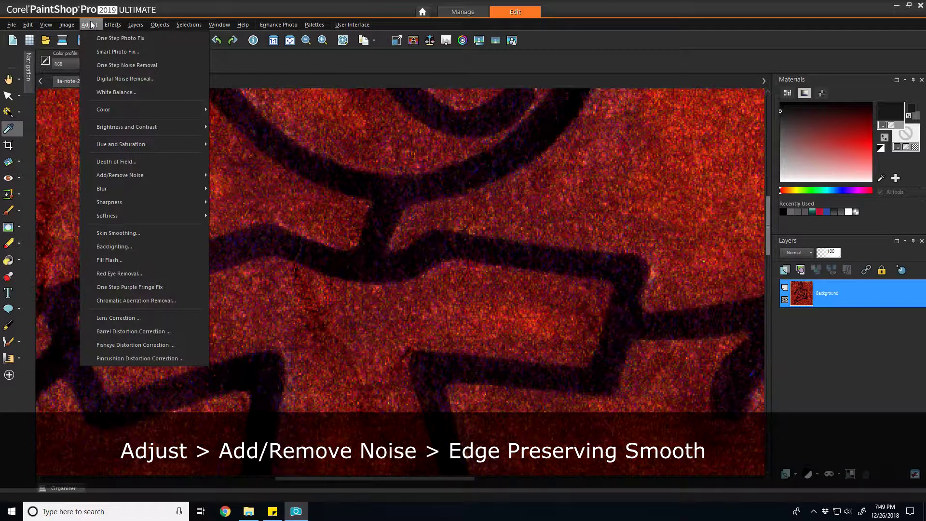
{"action": "mouse_move", "coordinate": [133, 176]}
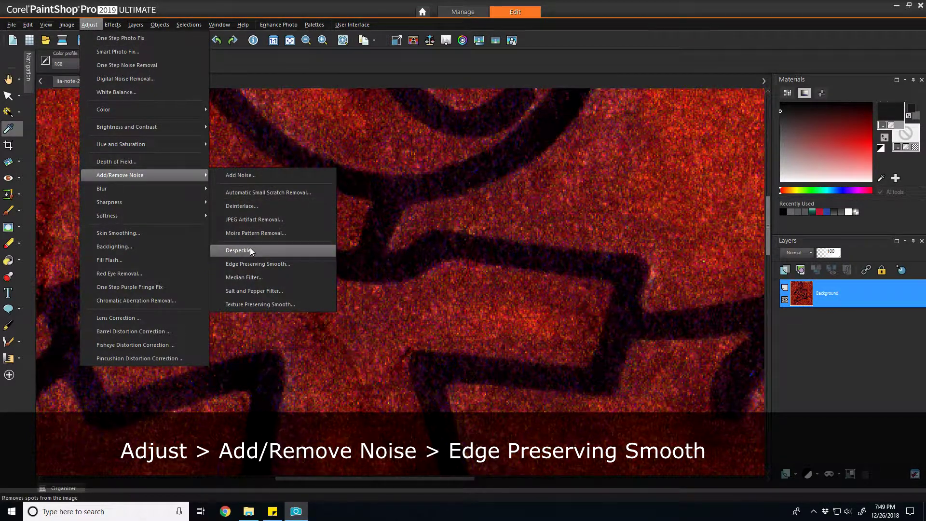
{"action": "left_click", "coordinate": [248, 265]}
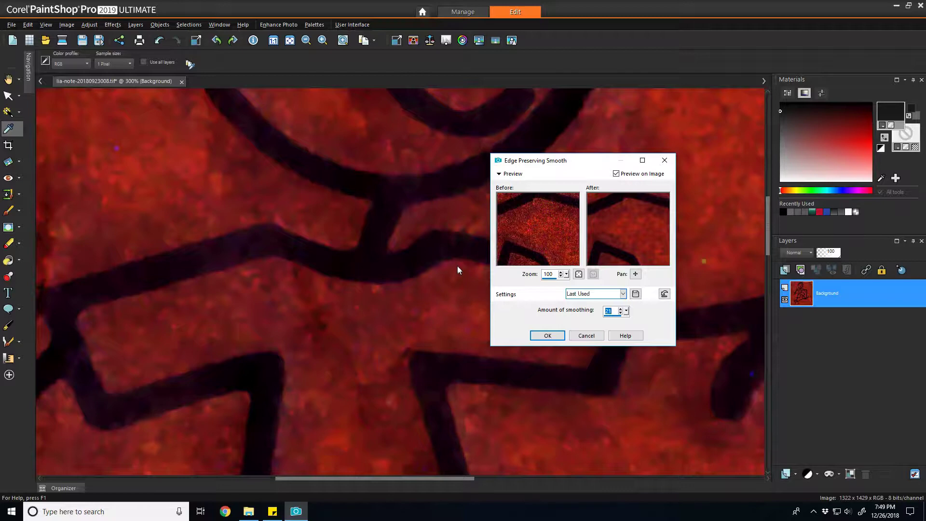
{"action": "left_click", "coordinate": [546, 336]}
{"action": "scroll", "coordinate": [243, 249], "scroll_direction": "down", "scroll_amount": 4}
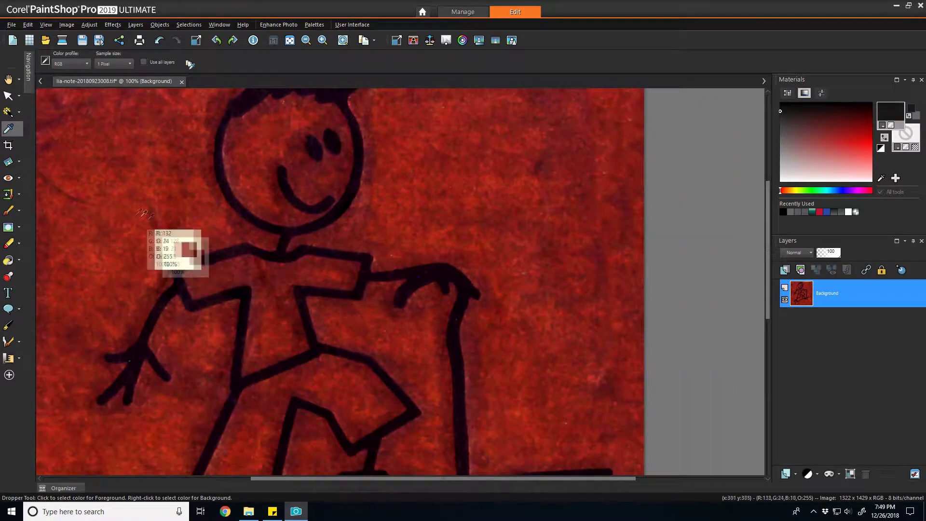
- Reset Levels to default and raise the black point to 55, then apply
{"action": "scroll", "coordinate": [131, 209], "scroll_direction": "up", "scroll_amount": 4}
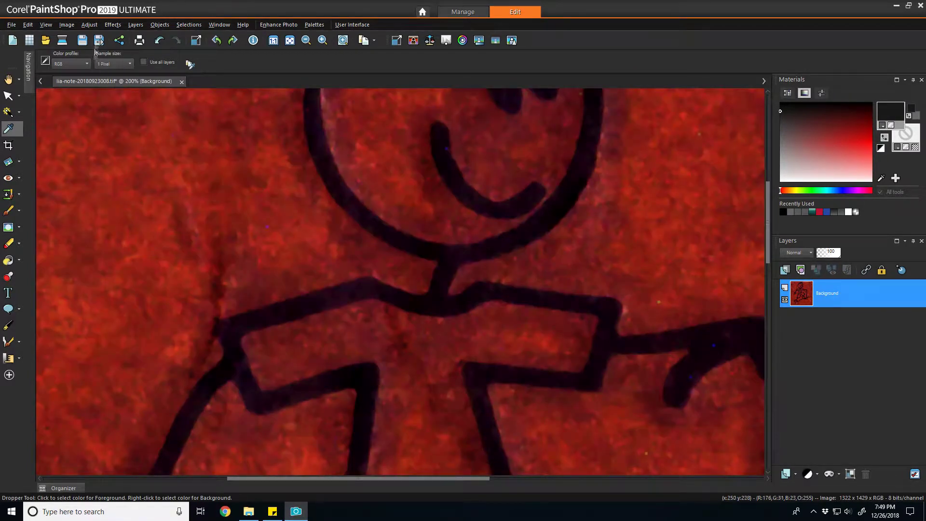
{"action": "left_click", "coordinate": [89, 24]}
{"action": "mouse_move", "coordinate": [128, 131]}
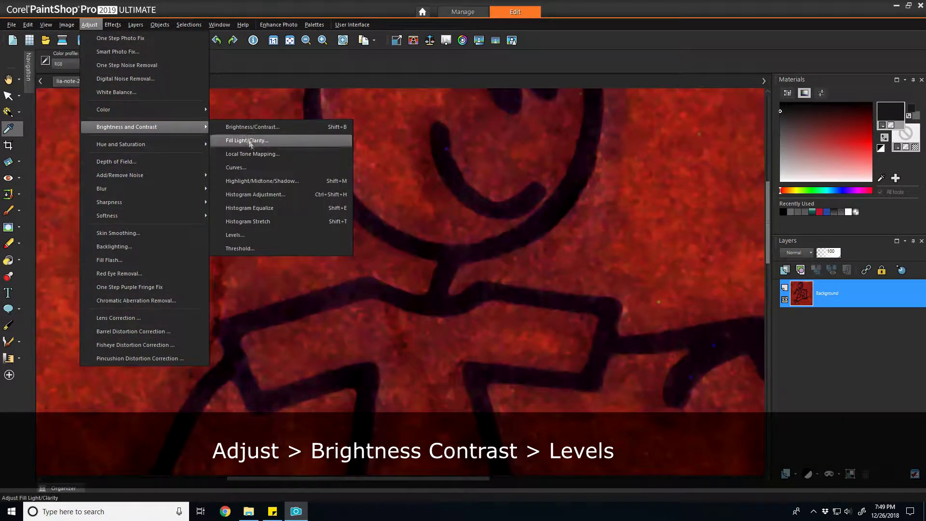
{"action": "left_click", "coordinate": [235, 235]}
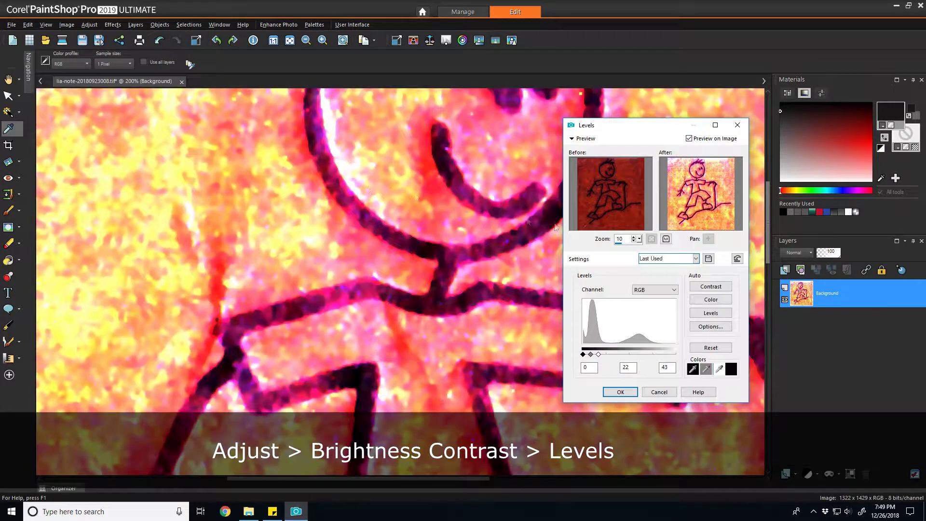
{"action": "left_click", "coordinate": [737, 259]}
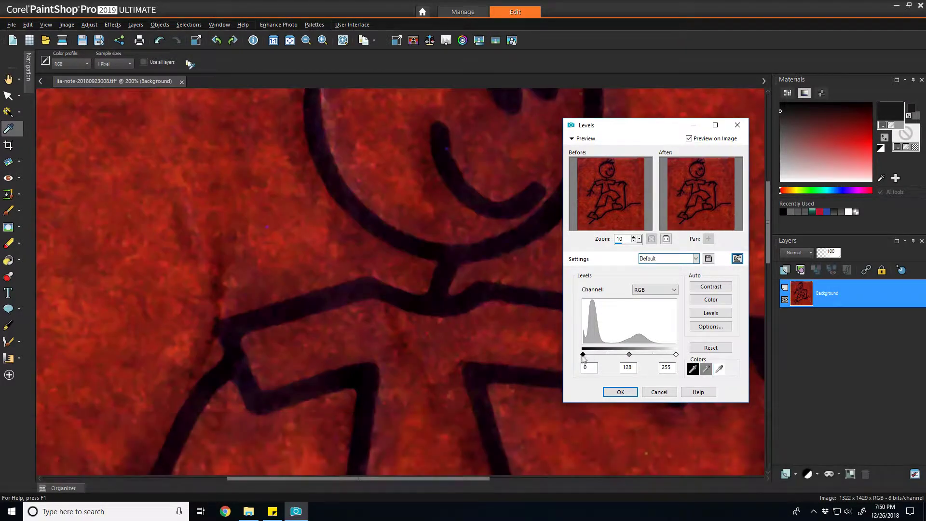
{"action": "left_click_drag", "start_coordinate": [583, 356], "coordinate": [607, 357]}
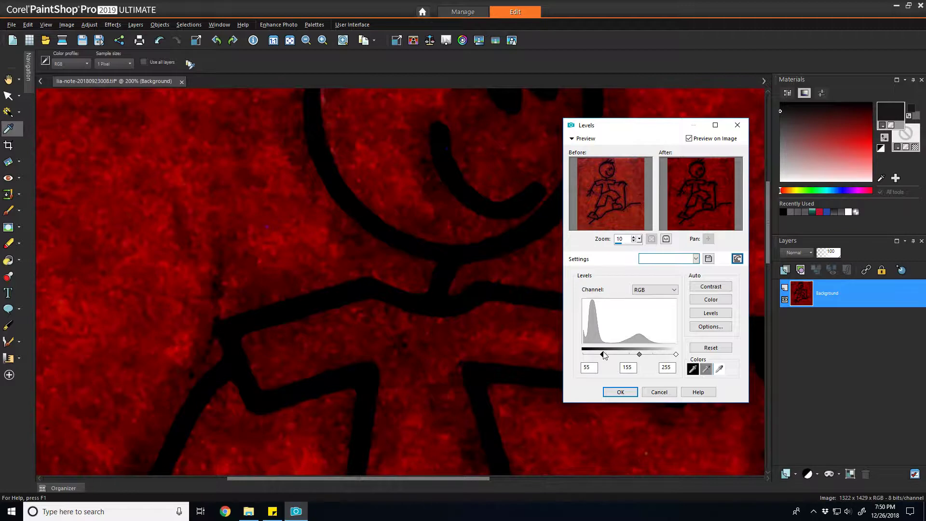
{"action": "left_click", "coordinate": [620, 392]}
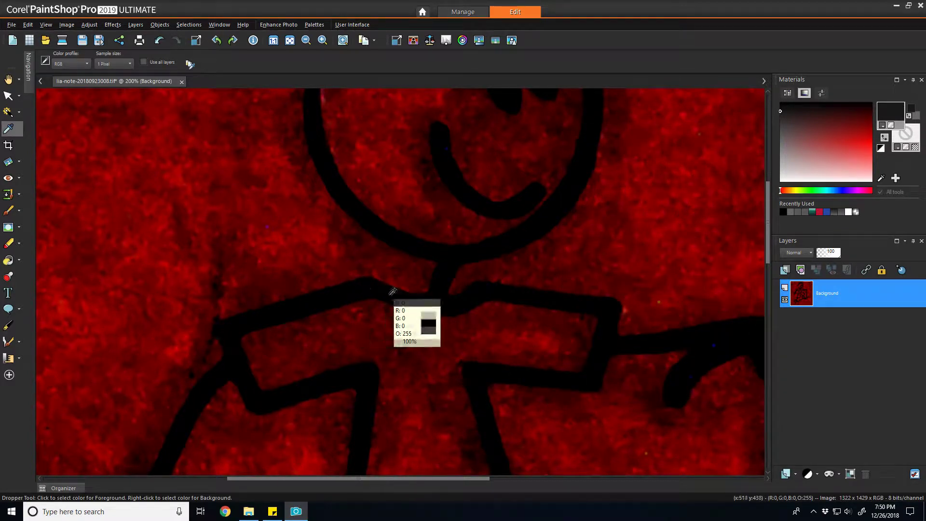
- Zoom in and out across the image to check the now solid black lines
{"action": "scroll", "coordinate": [418, 294], "scroll_direction": "down", "scroll_amount": 2}
{"action": "scroll", "coordinate": [416, 294], "scroll_direction": "down", "scroll_amount": 3}
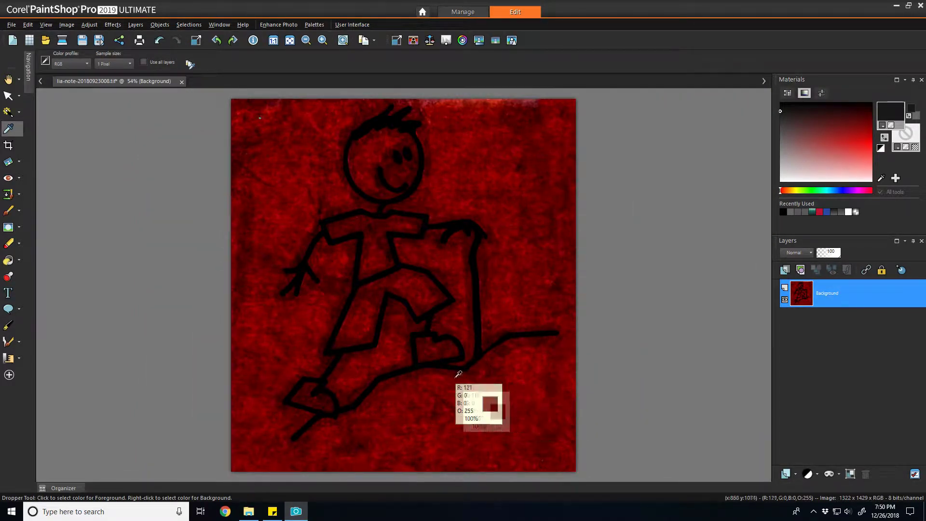
{"action": "scroll", "coordinate": [352, 437], "scroll_direction": "up", "scroll_amount": 3}
{"action": "scroll", "coordinate": [326, 389], "scroll_direction": "up", "scroll_amount": 3}
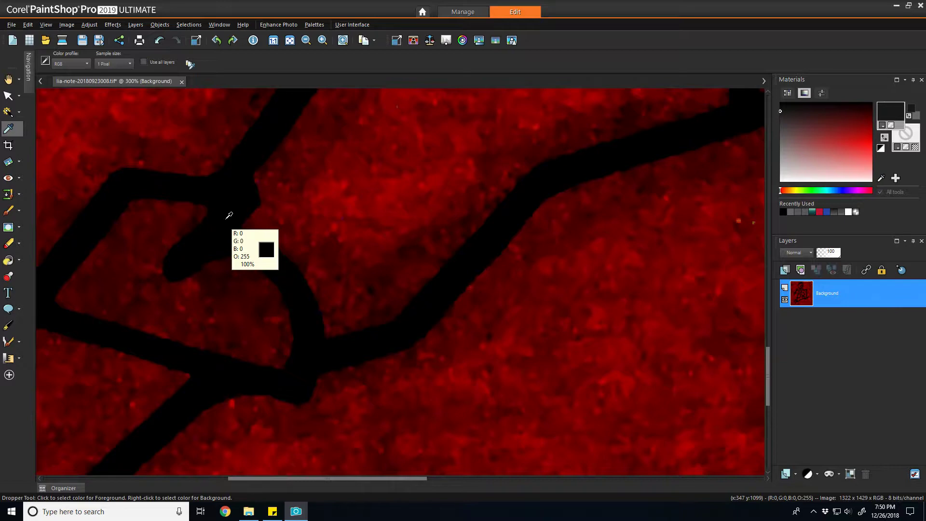
{"action": "scroll", "coordinate": [423, 248], "scroll_direction": "down", "scroll_amount": 3}
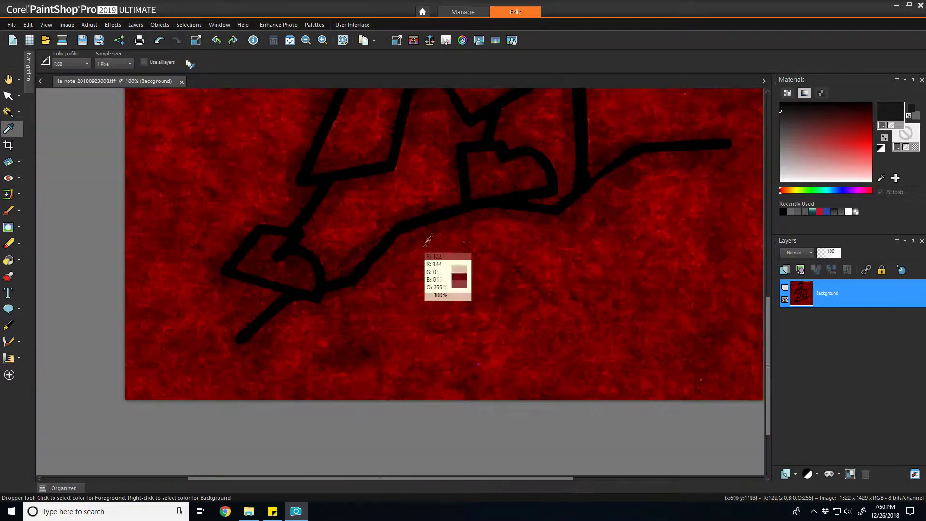
{"action": "scroll", "coordinate": [443, 161], "scroll_direction": "down", "scroll_amount": 2}
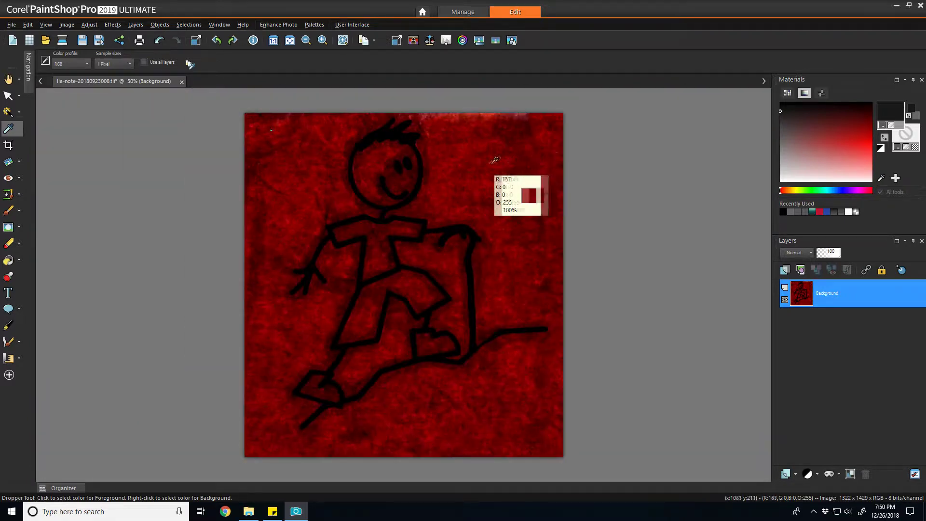
{"action": "scroll", "coordinate": [315, 193], "scroll_direction": "down", "scroll_amount": 1}
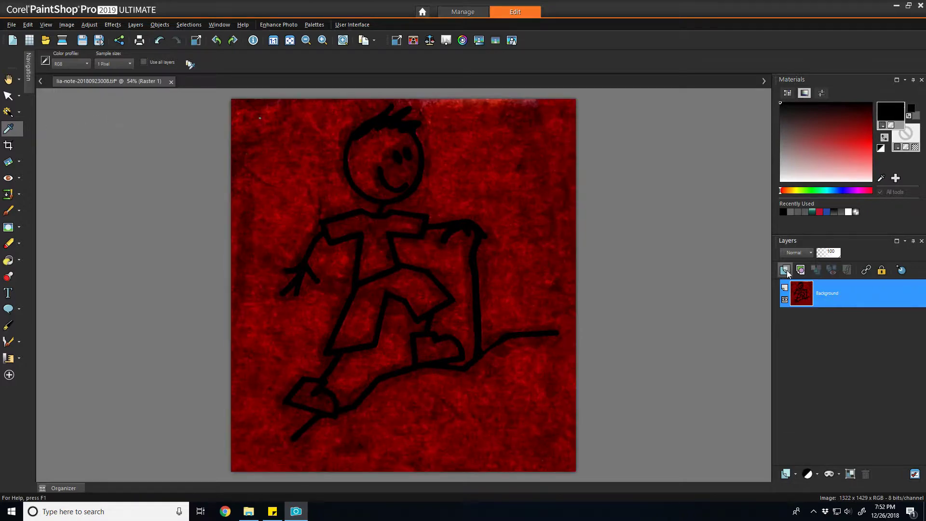
- Create a Raster 1 layer, flood-fill it solid black, then select the Background layer
{"action": "left_click", "coordinate": [786, 271]}
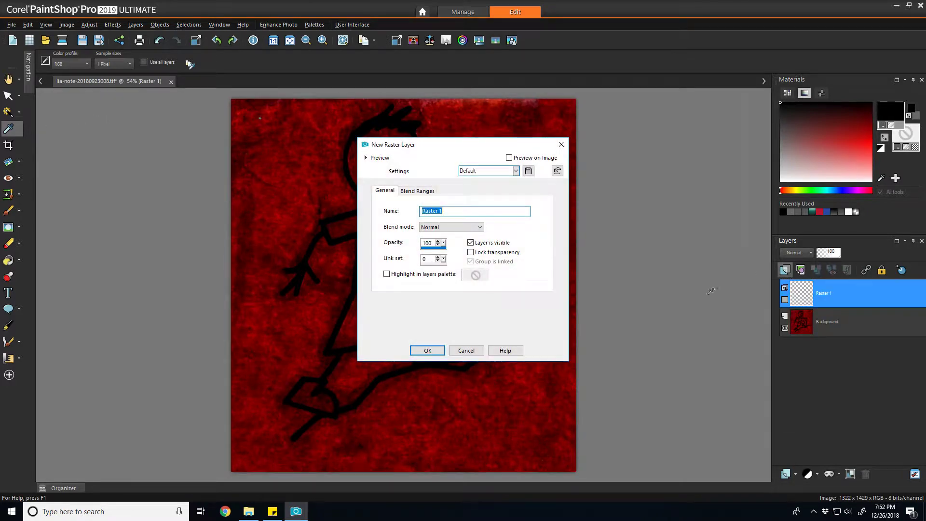
{"action": "left_click", "coordinate": [428, 351]}
{"action": "key", "text": "f"}
{"action": "left_click", "coordinate": [437, 278]}
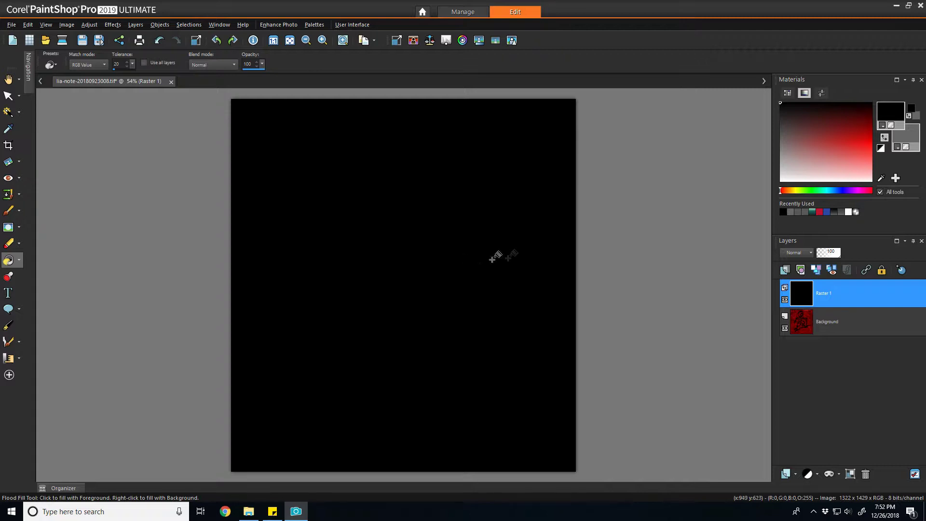
{"action": "left_click", "coordinate": [826, 322]}
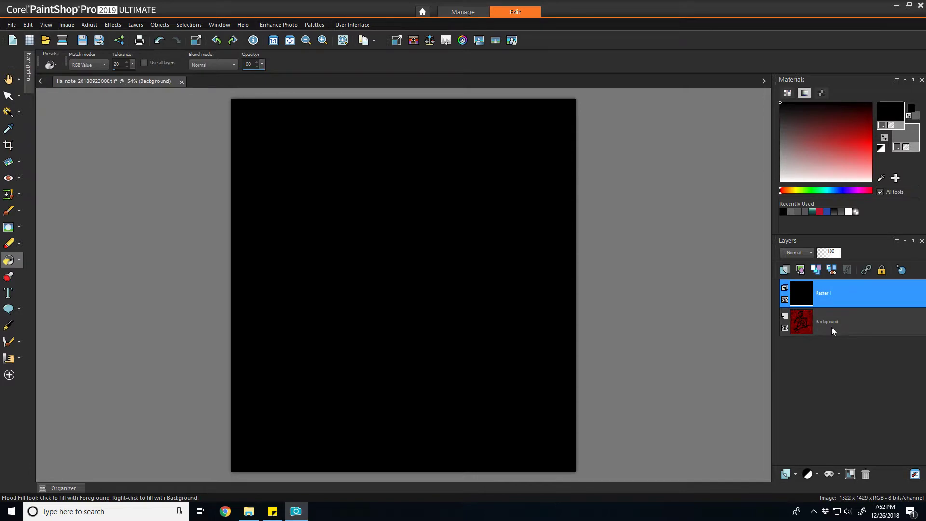
- Hide the black Raster 1 layer and try a Magic Wand selection of the lines, then deselect
{"action": "left_click", "coordinate": [785, 301]}
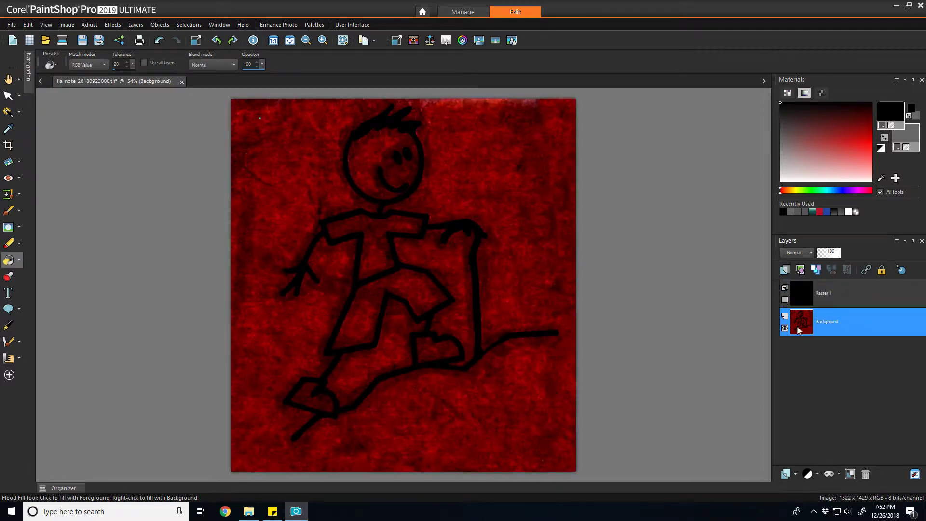
{"action": "left_click", "coordinate": [8, 114]}
{"action": "left_click", "coordinate": [356, 242]}
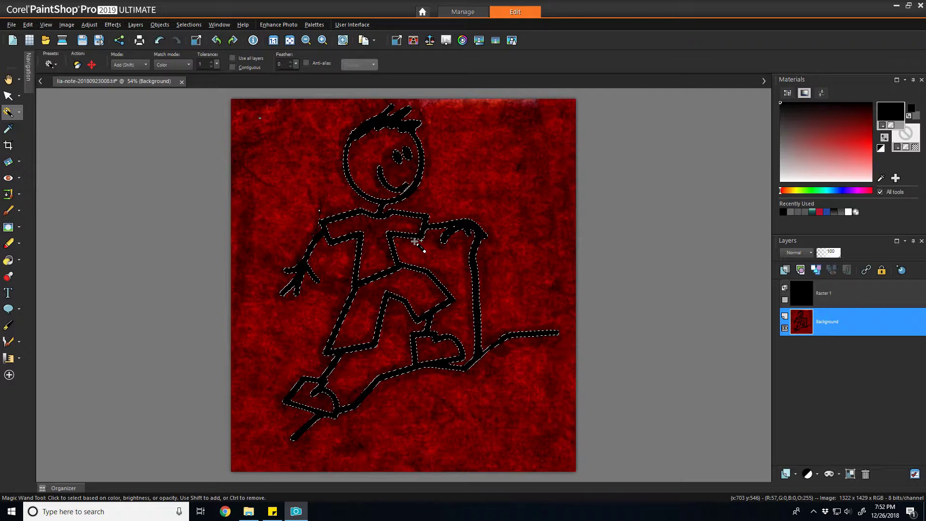
{"action": "key", "text": "ctrl+d"}
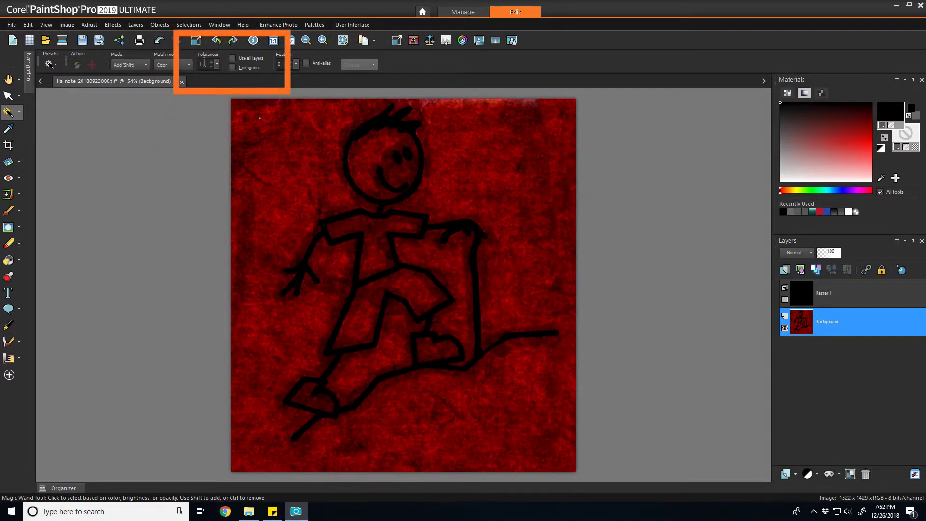
- Magic Wand-select the figure's connected lines, then add the smile and both eyes
{"action": "left_click", "coordinate": [233, 67]}
{"action": "left_click", "coordinate": [360, 213]}
{"action": "scroll", "coordinate": [393, 183], "scroll_direction": "up", "scroll_amount": 5}
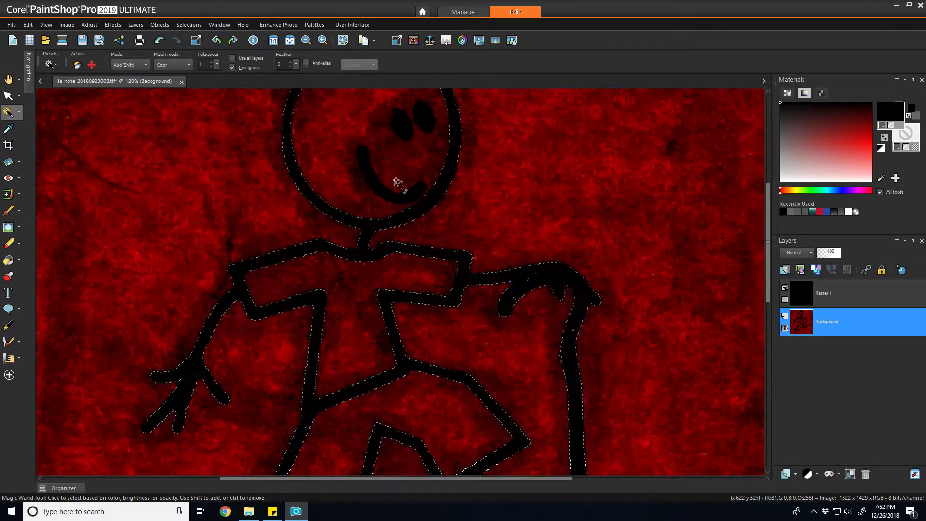
{"action": "left_click", "coordinate": [402, 193]}
{"action": "left_click", "coordinate": [404, 130]}
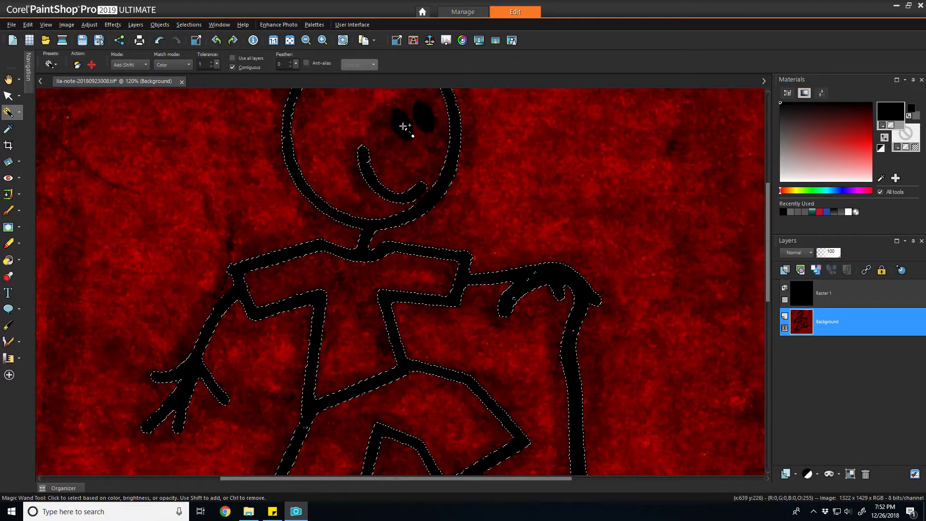
{"action": "left_click", "coordinate": [436, 128]}
- Zoom in and out to check the selection marquee around the figure
{"action": "scroll", "coordinate": [408, 128], "scroll_direction": "up", "scroll_amount": 5}
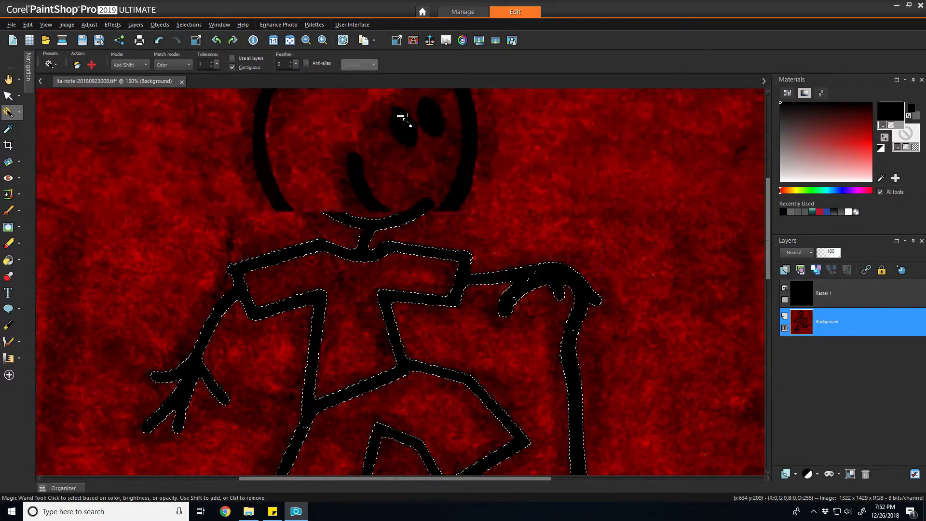
{"action": "scroll", "coordinate": [404, 125], "scroll_direction": "up", "scroll_amount": 3}
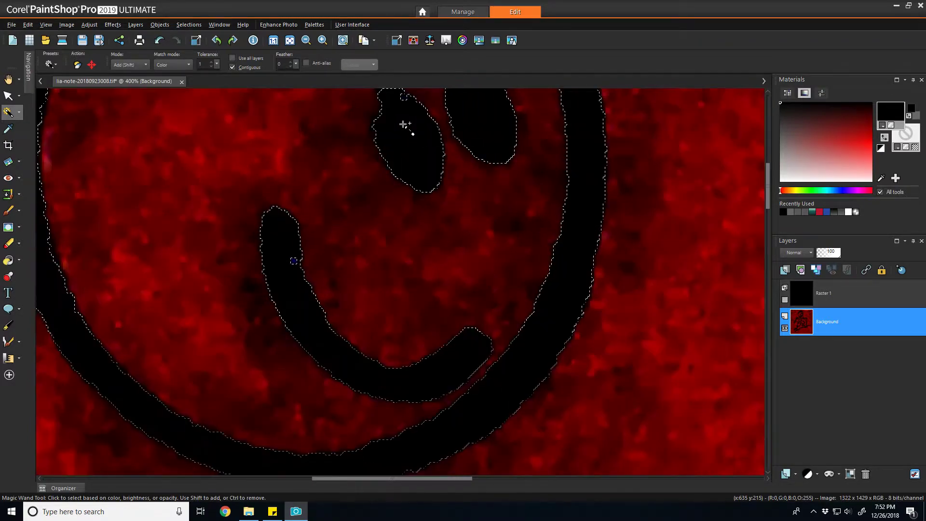
{"action": "scroll", "coordinate": [403, 124], "scroll_direction": "down", "scroll_amount": 3}
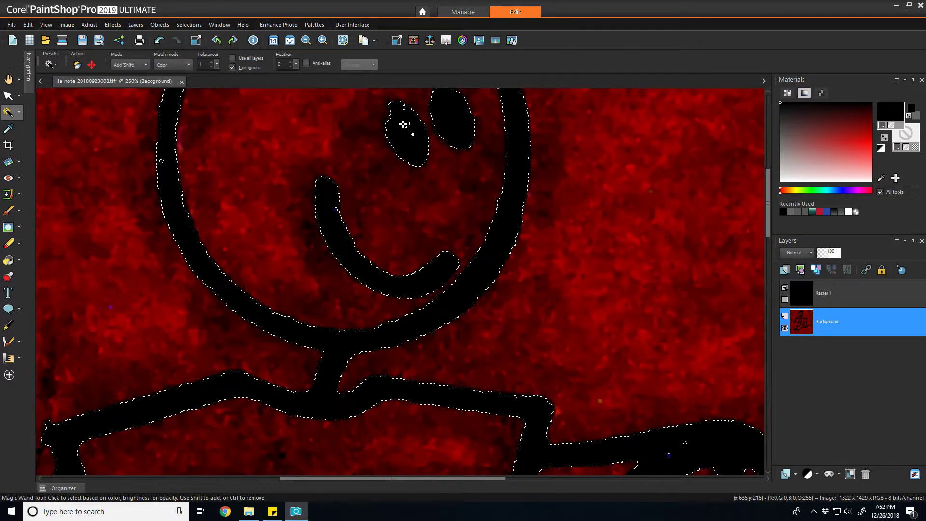
{"action": "scroll", "coordinate": [382, 160], "scroll_direction": "down", "scroll_amount": 5}
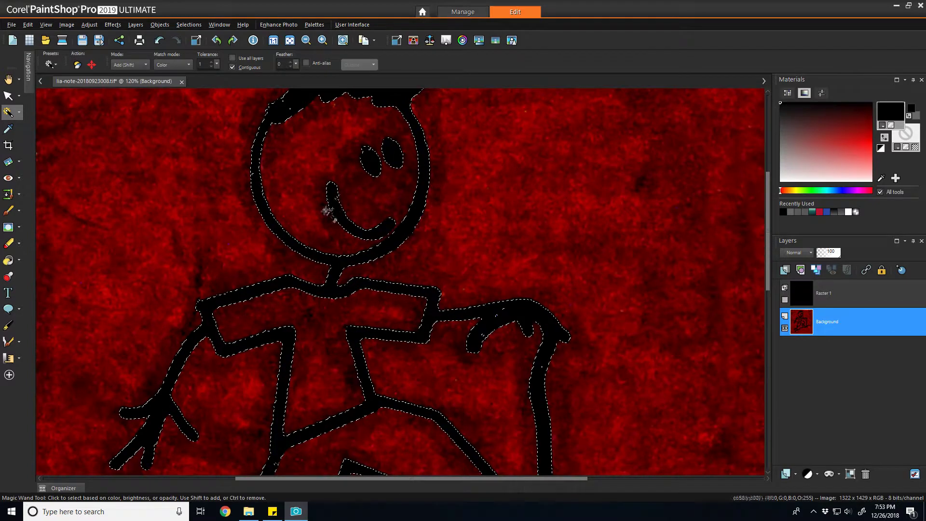
{"action": "scroll", "coordinate": [321, 223], "scroll_direction": "up", "scroll_amount": 4}
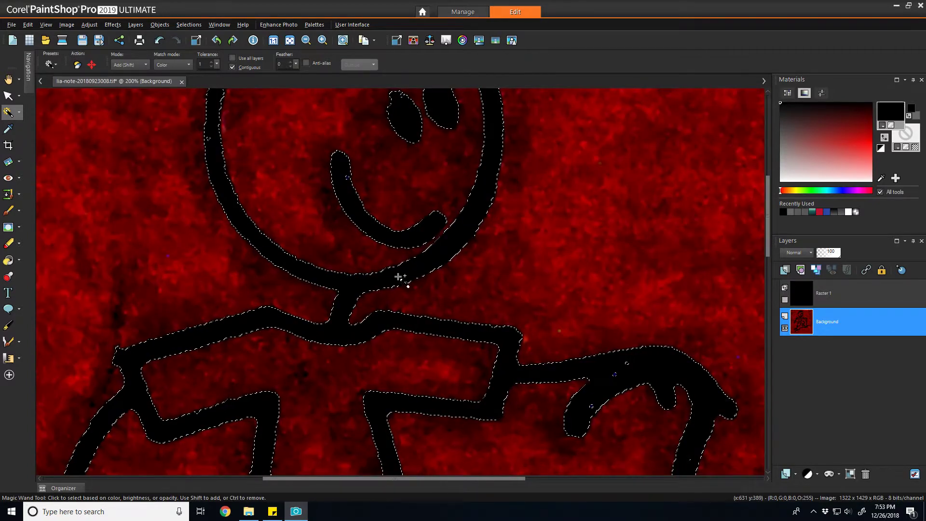
{"action": "scroll", "coordinate": [399, 275], "scroll_direction": "up", "scroll_amount": 1}
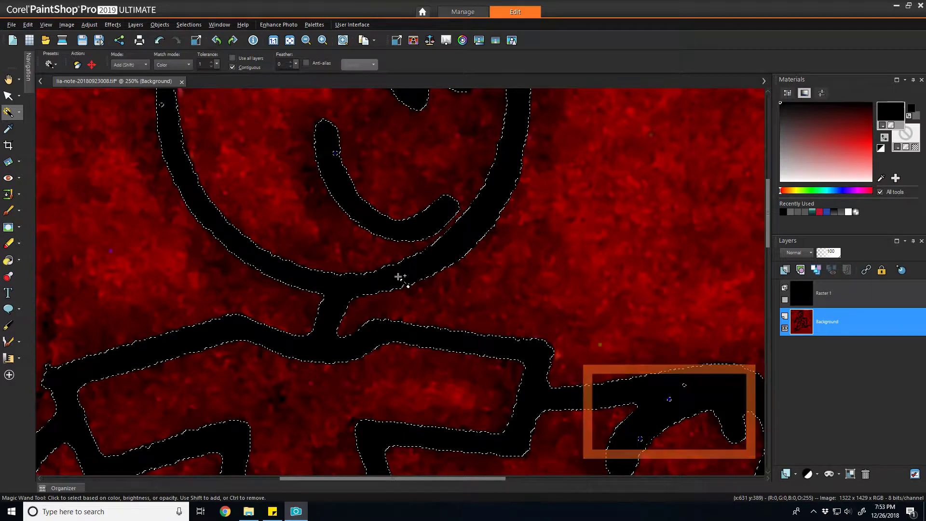
- Run Remove Specks and Holes on the selection at 50 x 1 pixels with Preview on Image
{"action": "left_click", "coordinate": [227, 24]}
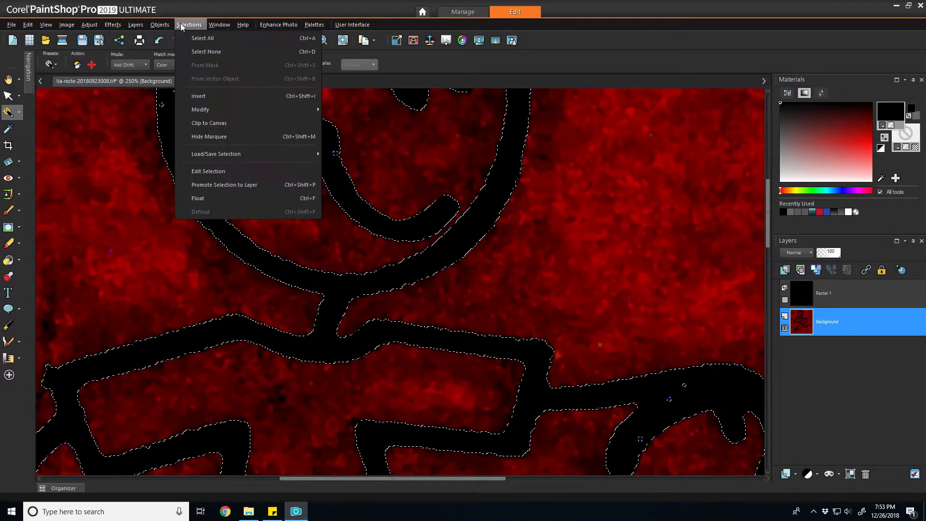
{"action": "mouse_move", "coordinate": [260, 26]}
{"action": "mouse_move", "coordinate": [188, 25]}
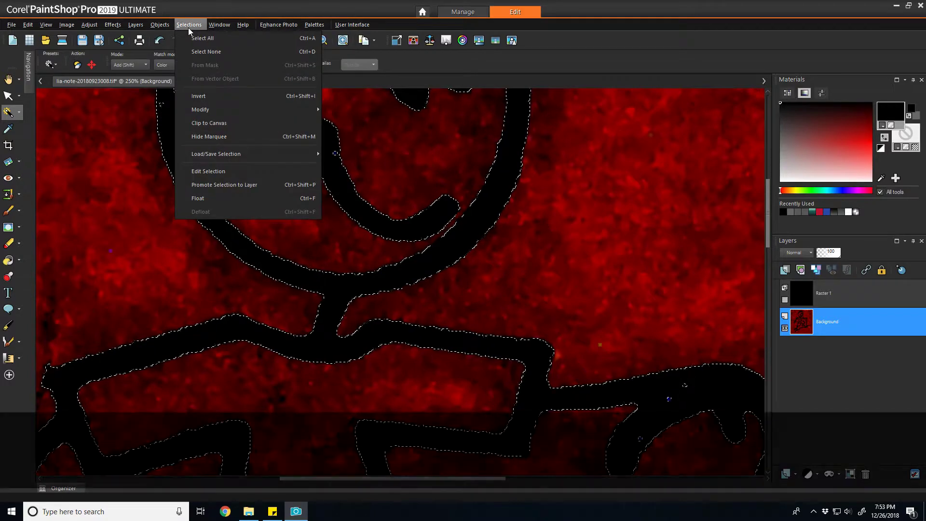
{"action": "mouse_move", "coordinate": [289, 109]}
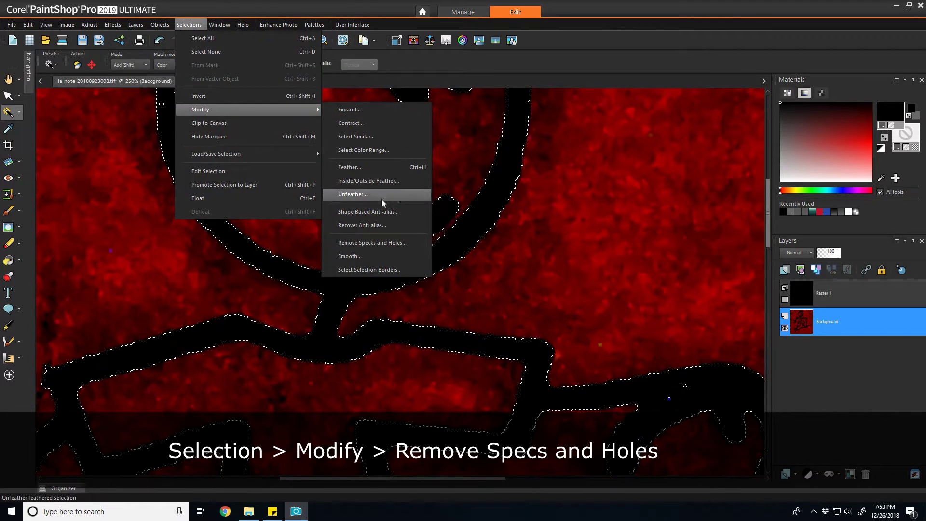
{"action": "left_click", "coordinate": [379, 244]}
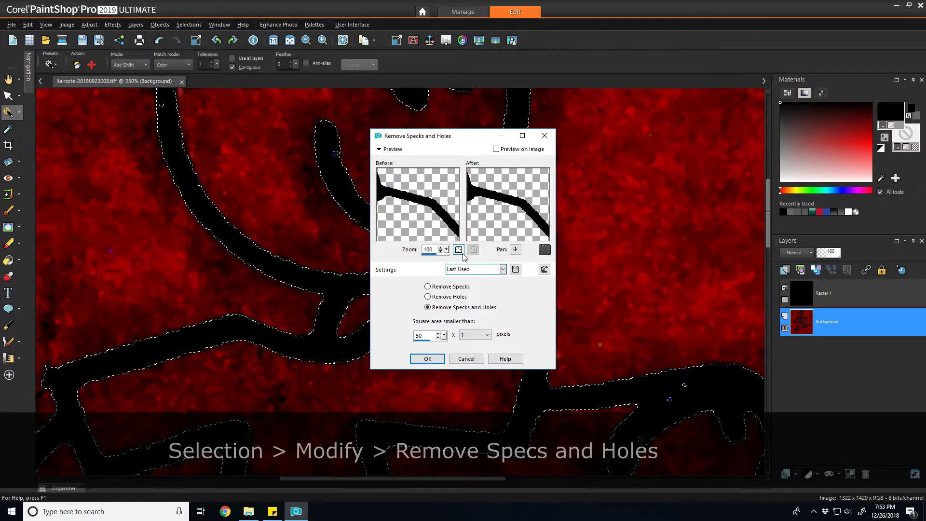
{"action": "left_click", "coordinate": [496, 149]}
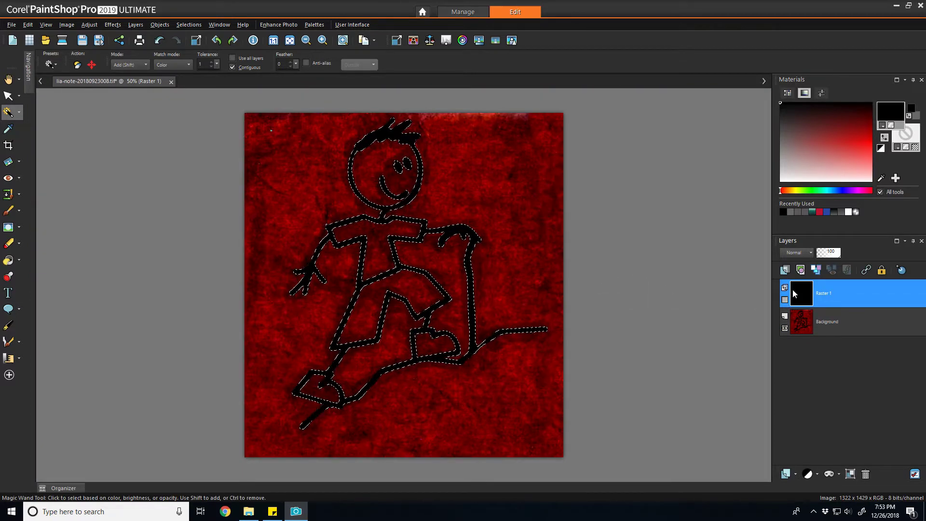
- Delete Raster 1's black fill outside the figure via an inverted selection and hide the Background
{"action": "left_click", "coordinate": [795, 290]}
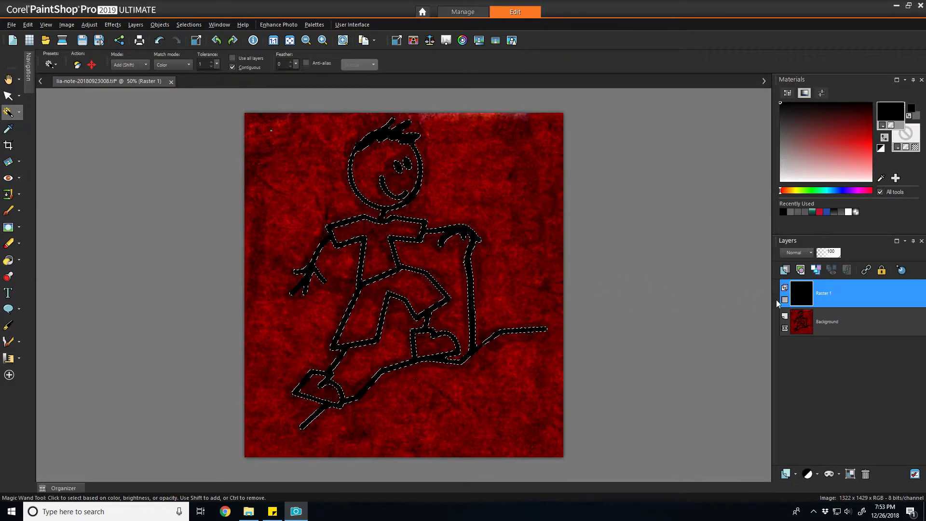
{"action": "left_click", "coordinate": [785, 300]}
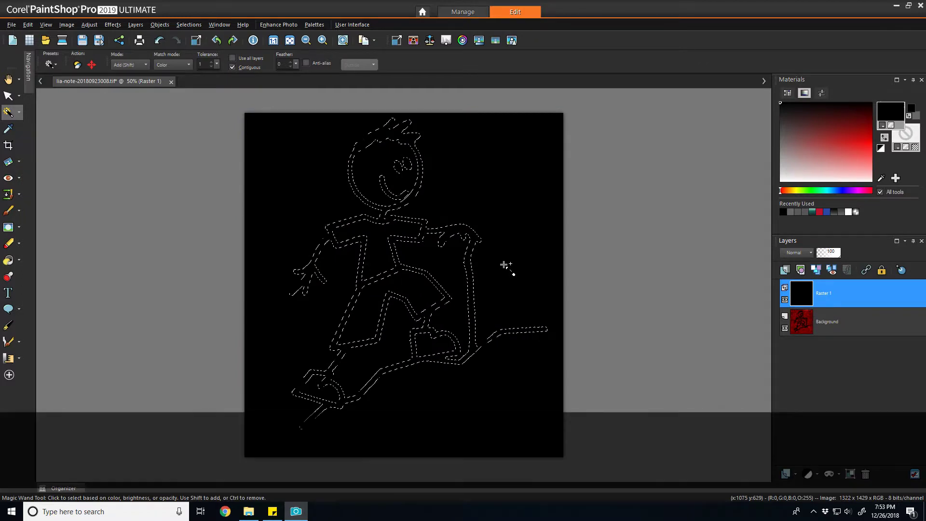
{"action": "left_click", "coordinate": [189, 25]}
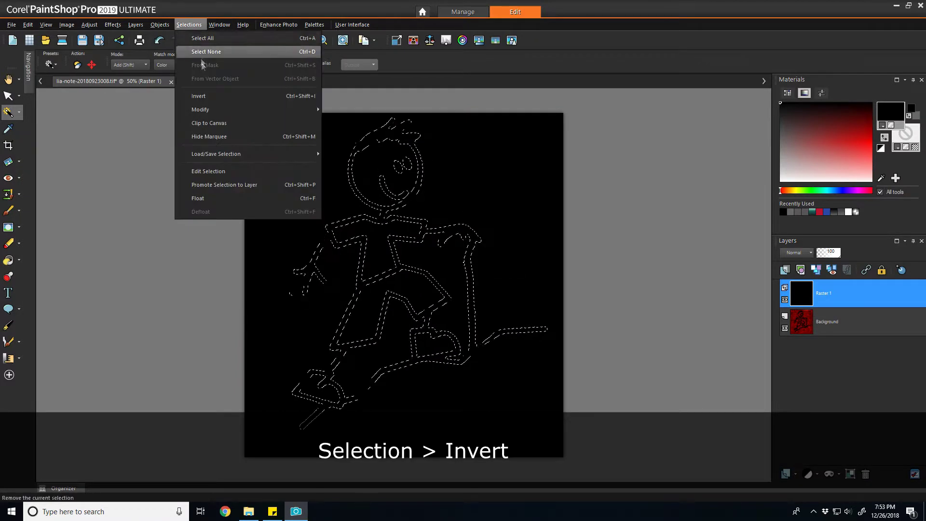
{"action": "left_click", "coordinate": [202, 96]}
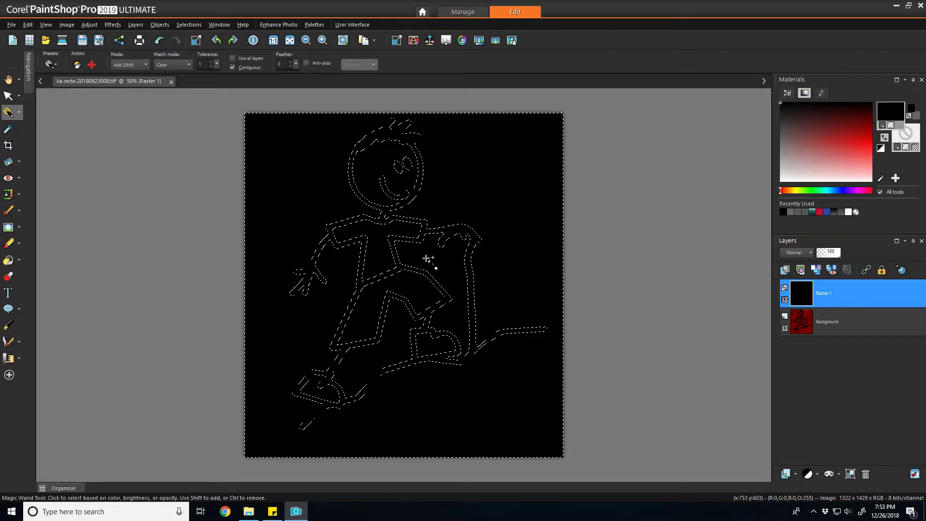
{"action": "key", "text": "Delete"}
{"action": "key", "text": "ctrl+d"}
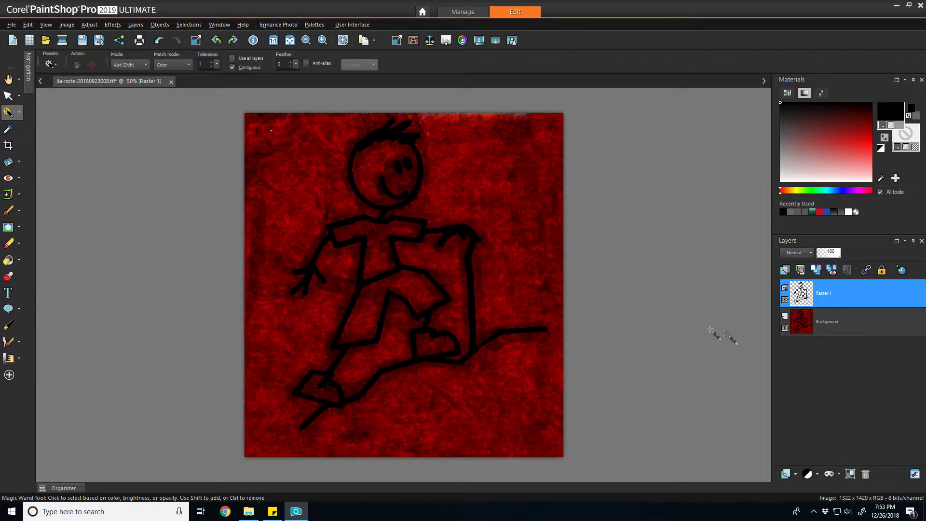
{"action": "left_click", "coordinate": [785, 328]}
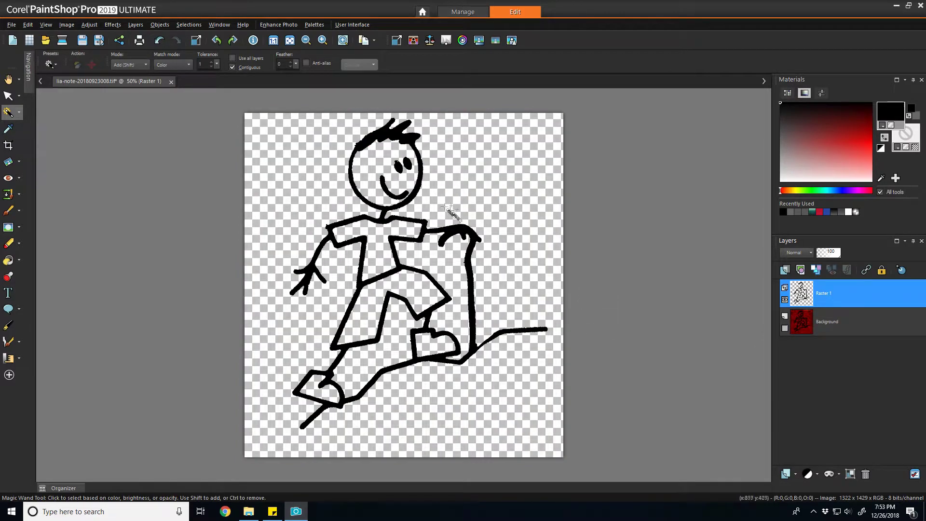
- Delete the red scanned Background layer and promote Raster 1's black line art to the background
{"action": "scroll", "coordinate": [378, 197], "scroll_direction": "up", "scroll_amount": 5}
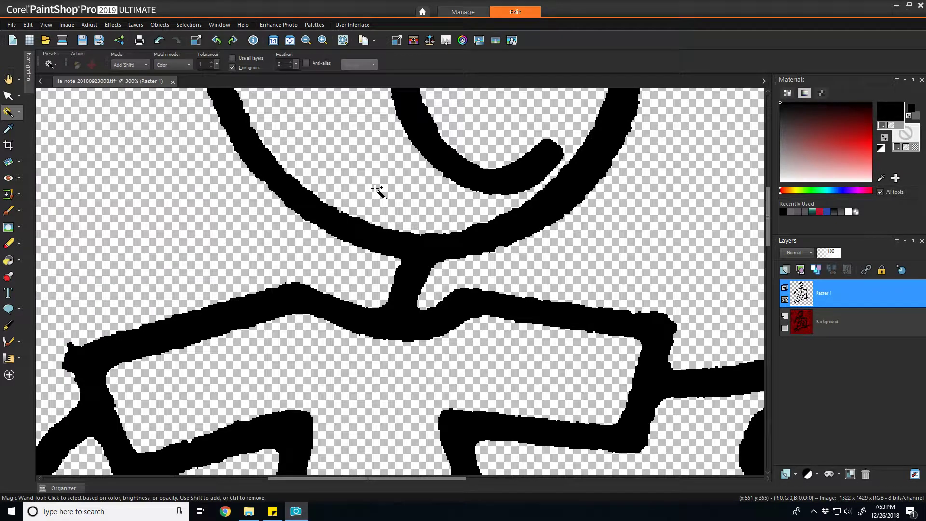
{"action": "scroll", "coordinate": [378, 190], "scroll_direction": "down", "scroll_amount": 5}
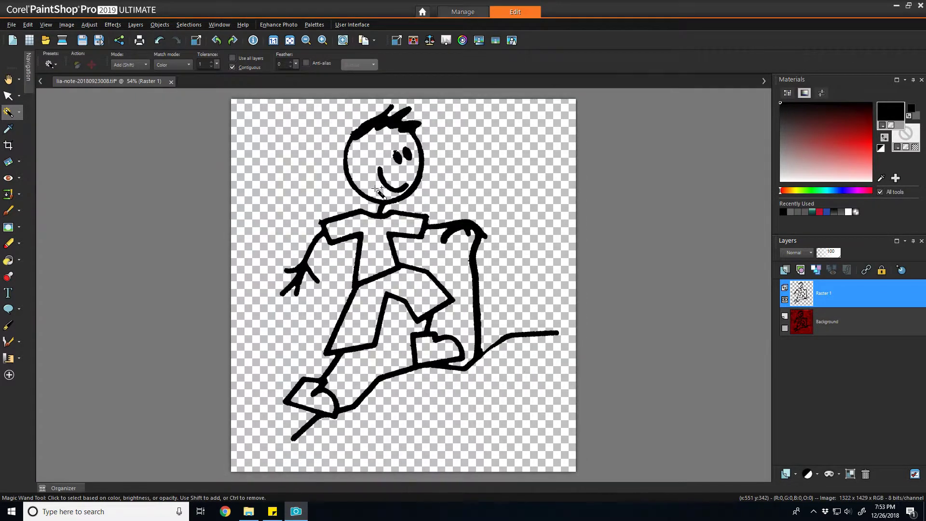
{"action": "mouse_move", "coordinate": [822, 327]}
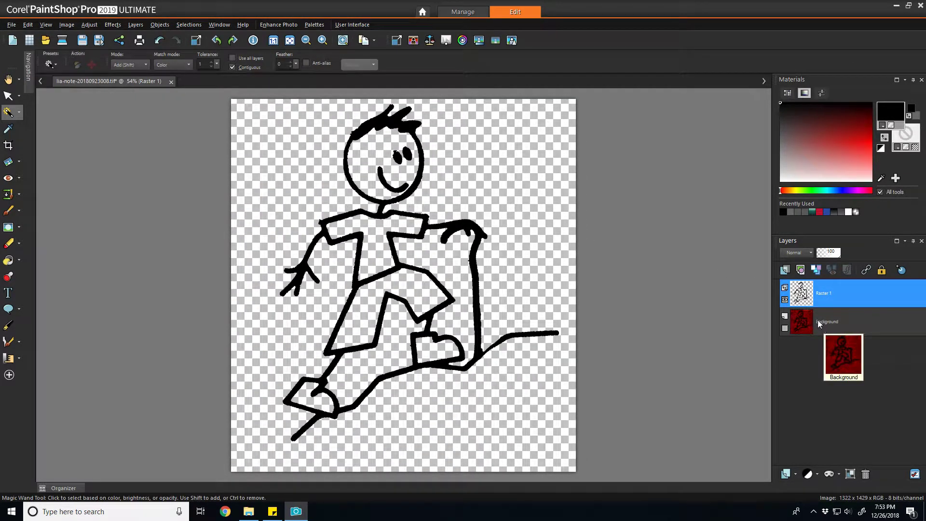
{"action": "right_click", "coordinate": [818, 316]}
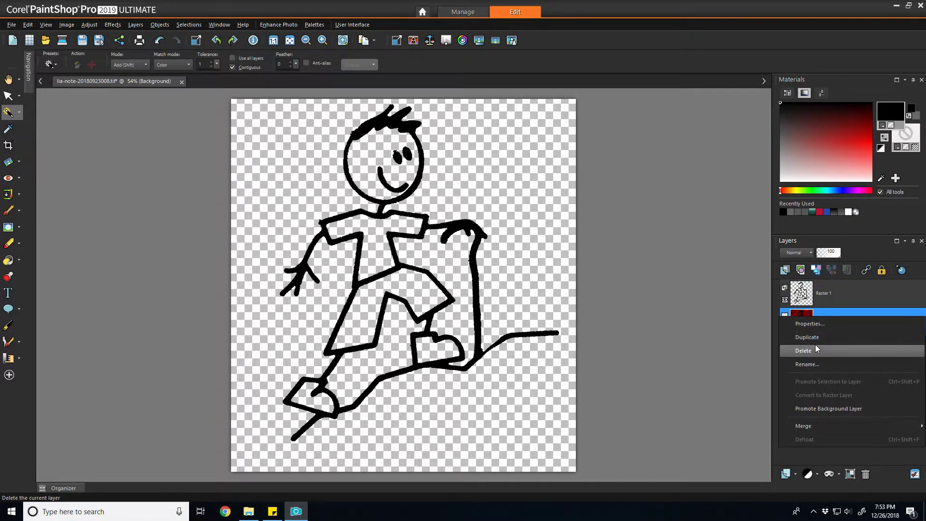
{"action": "left_click", "coordinate": [816, 345]}
{"action": "left_click", "coordinate": [438, 272]}
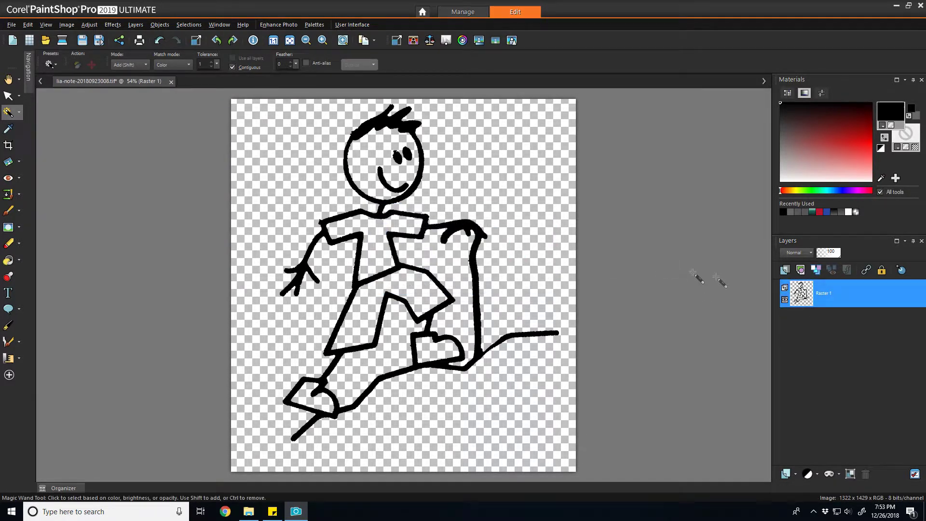
{"action": "right_click", "coordinate": [826, 301]}
{"action": "left_click", "coordinate": [817, 269]}
{"action": "scroll", "coordinate": [320, 177], "scroll_direction": "down", "scroll_amount": 2}
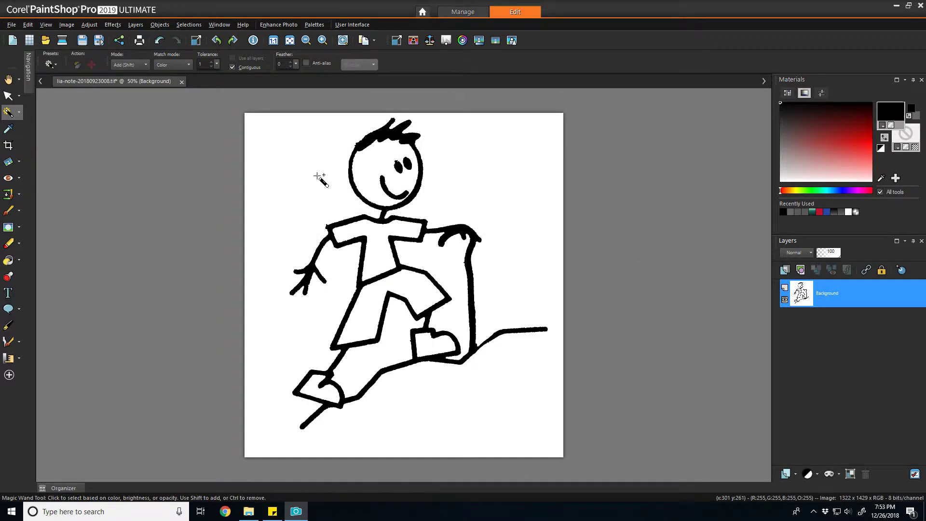